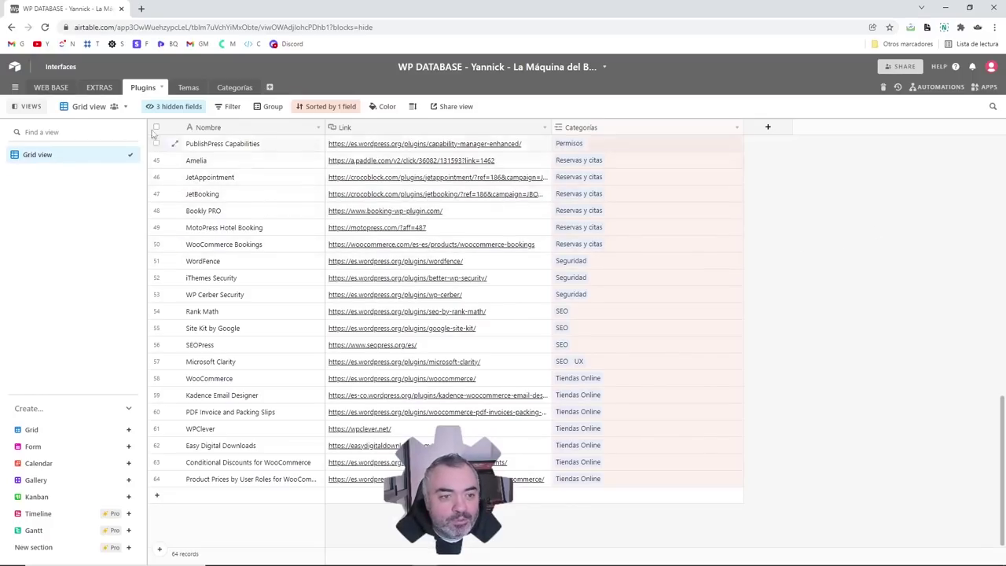
# Step: Look through the Temas, Categorías and Plugins tables of the WP DATABASE base
pyautogui.click(191, 91)
pyautogui.click(234, 87)
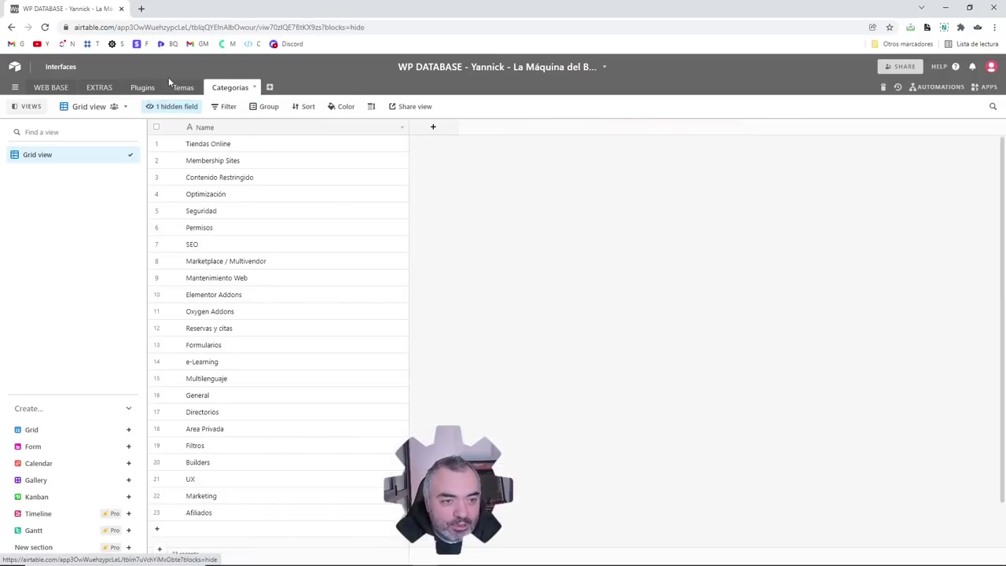
pyautogui.click(145, 87)
pyautogui.click(193, 87)
pyautogui.click(234, 87)
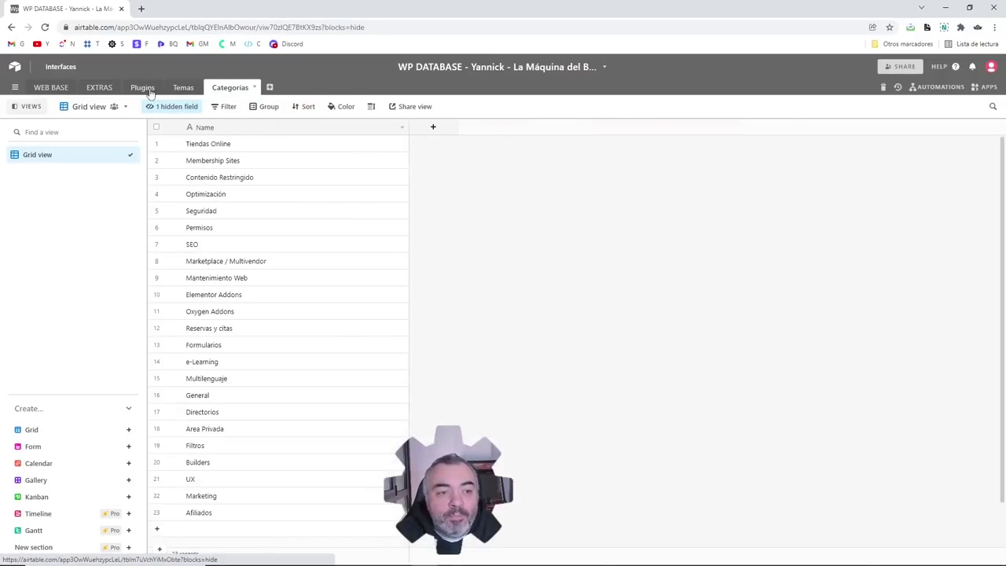
pyautogui.click(142, 88)
pyautogui.click(193, 87)
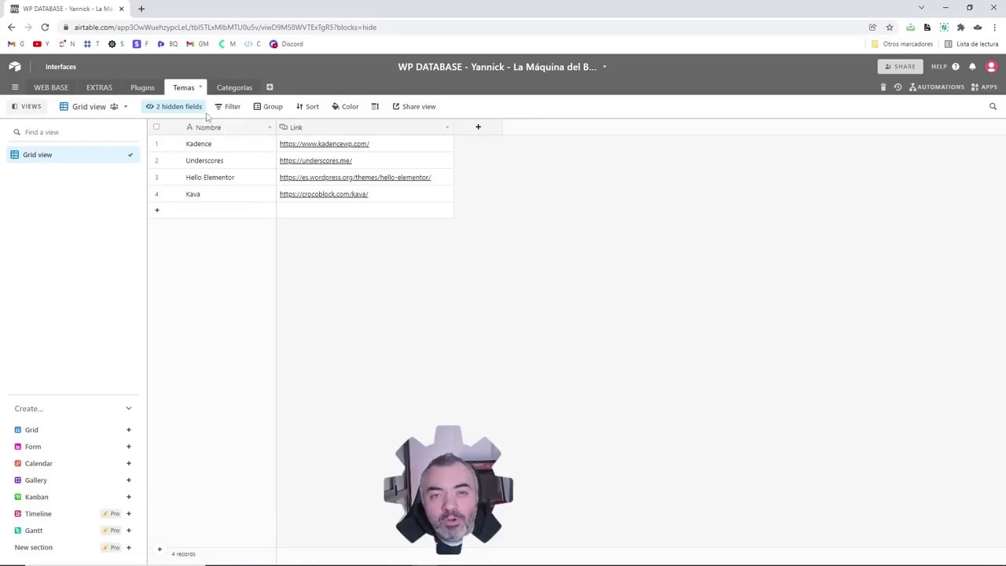
# Step: Open the WEB BASE table and review the structures and theme fields of the A - CORE Basic record
pyautogui.click(67, 87)
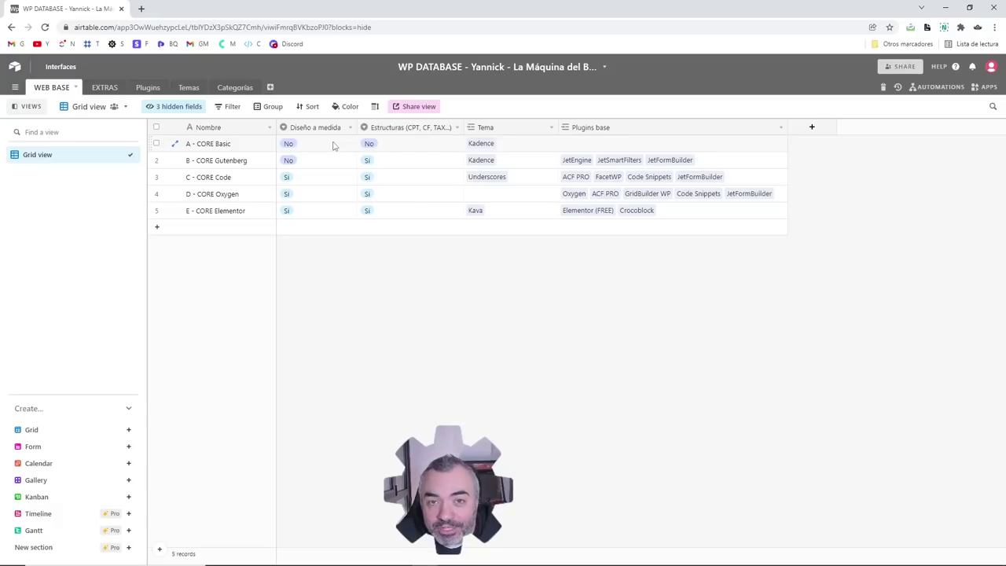
pyautogui.click(236, 147)
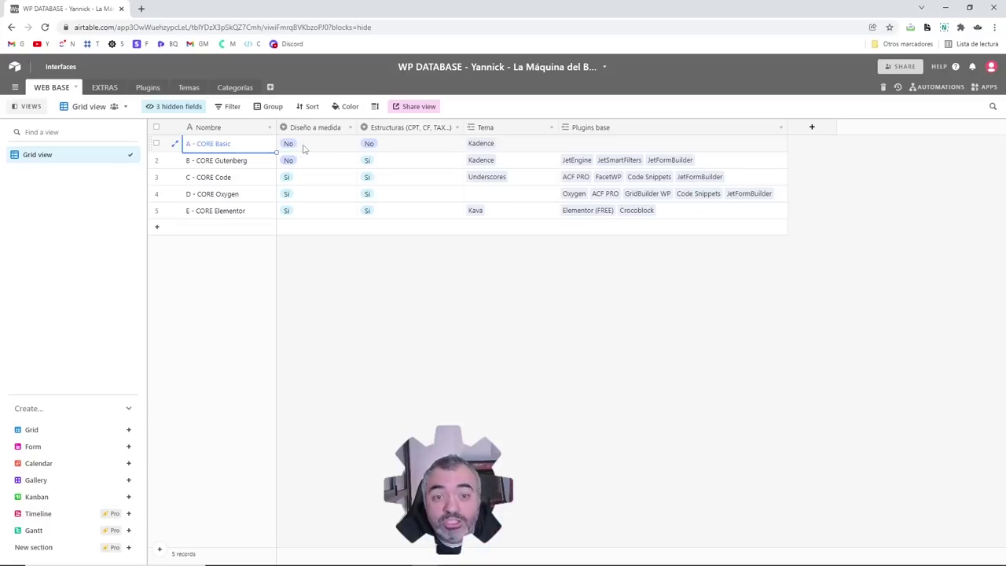
pyautogui.click(406, 146)
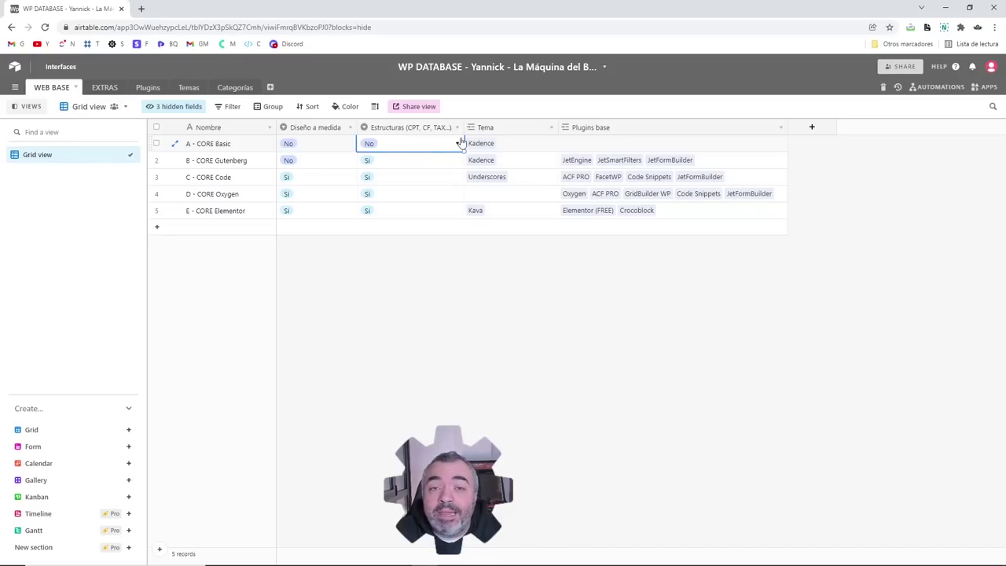
pyautogui.click(495, 144)
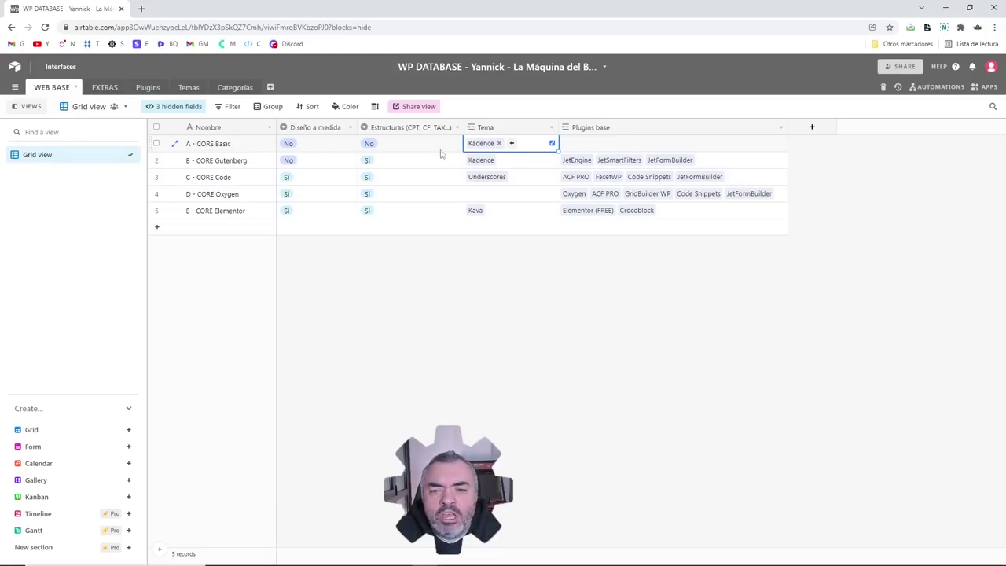
pyautogui.click(266, 145)
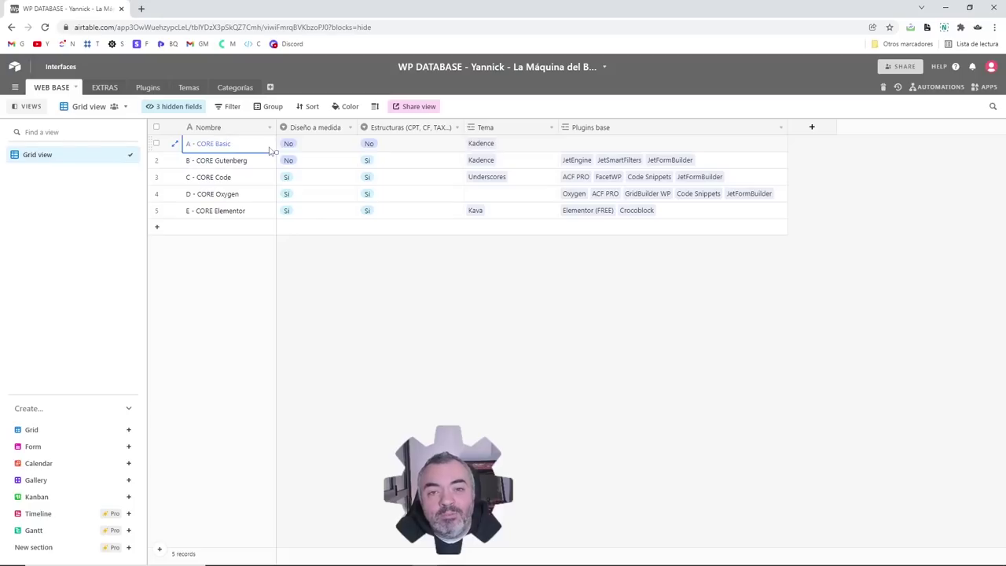
# Step: Review the custom design, theme and base plugins fields of the B - CORE Gutenberg record
pyautogui.click(260, 162)
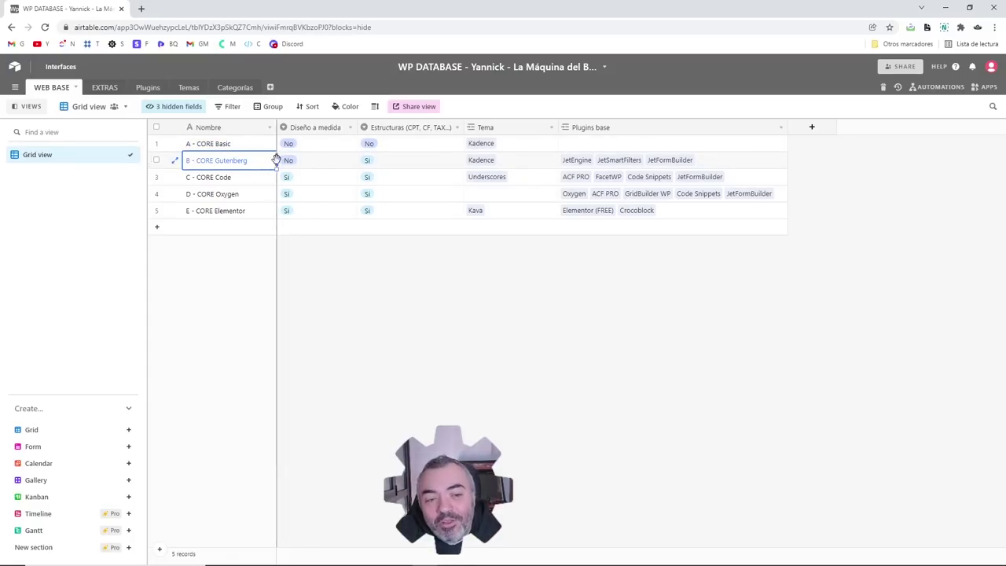
pyautogui.click(309, 161)
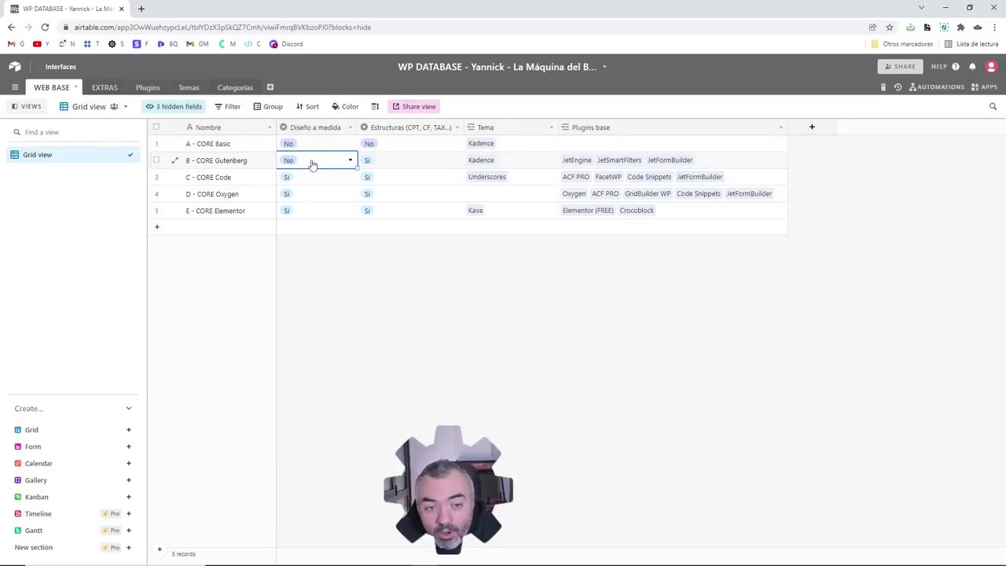
pyautogui.click(501, 160)
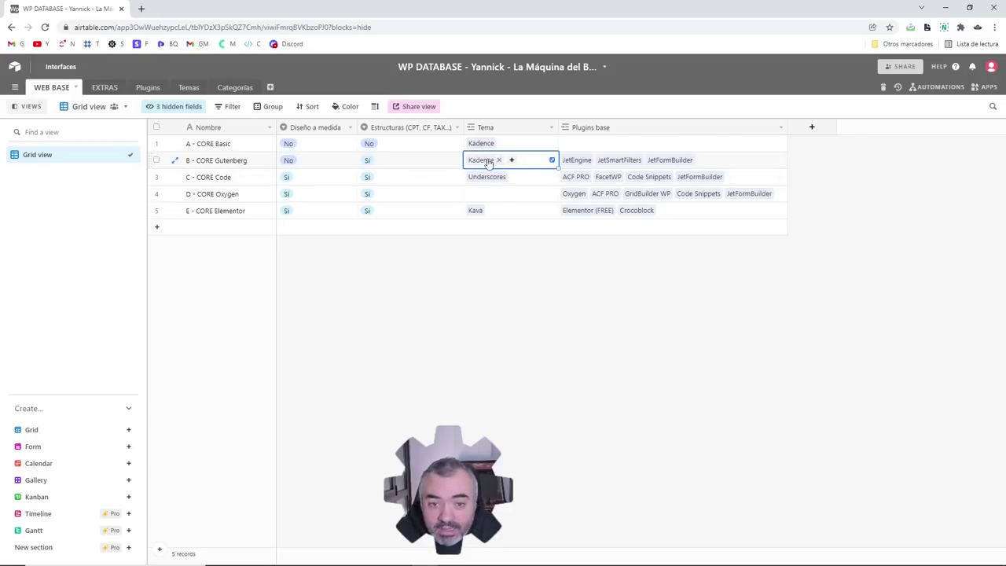
pyautogui.click(572, 162)
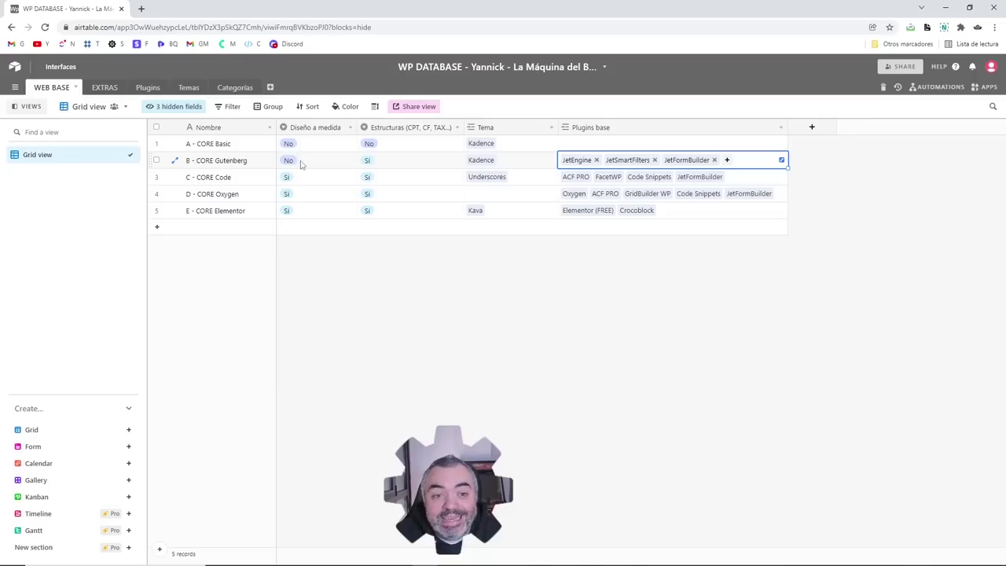
# Step: Review the structures and theme fields of the C - CORE Code record
pyautogui.click(264, 179)
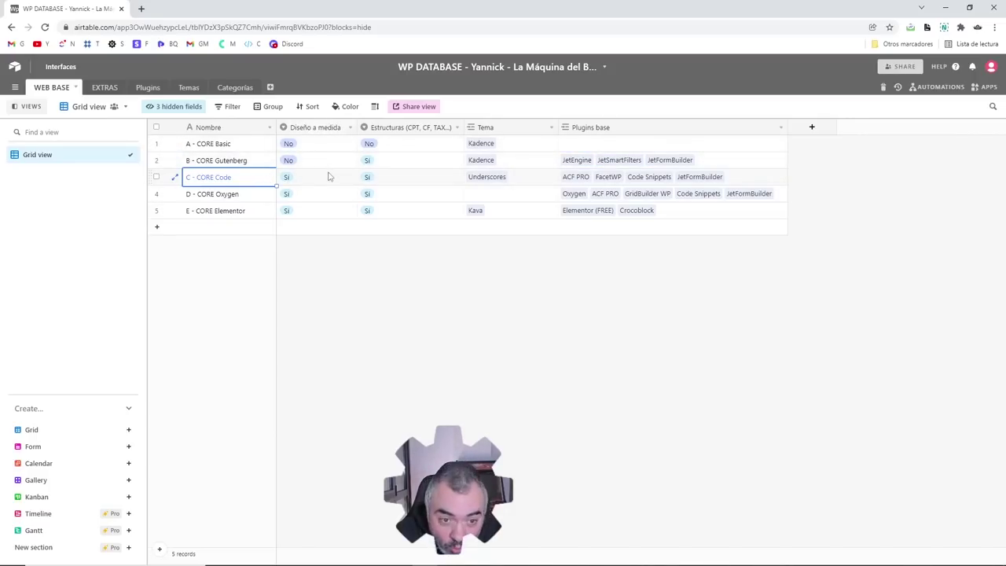
pyautogui.click(409, 130)
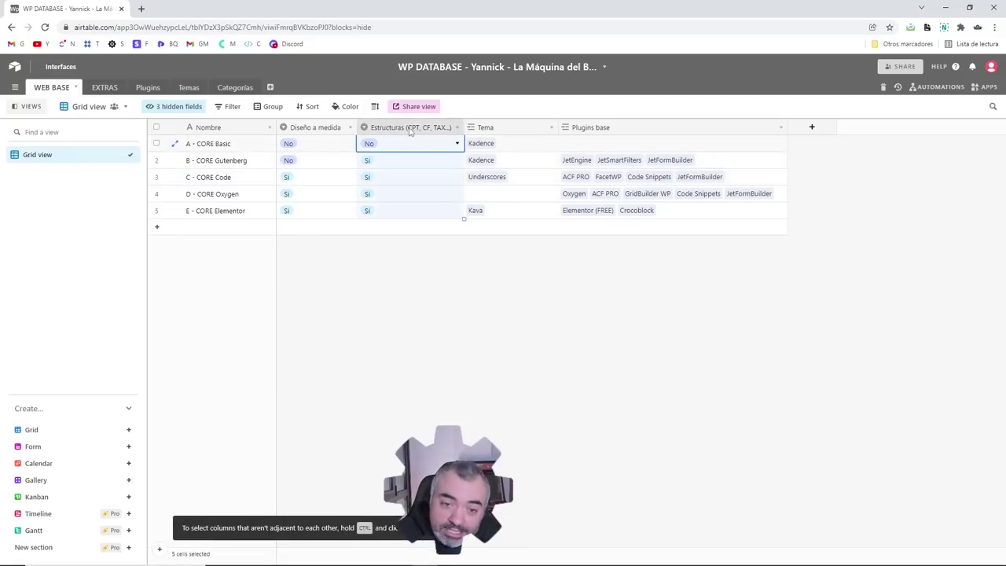
pyautogui.click(406, 179)
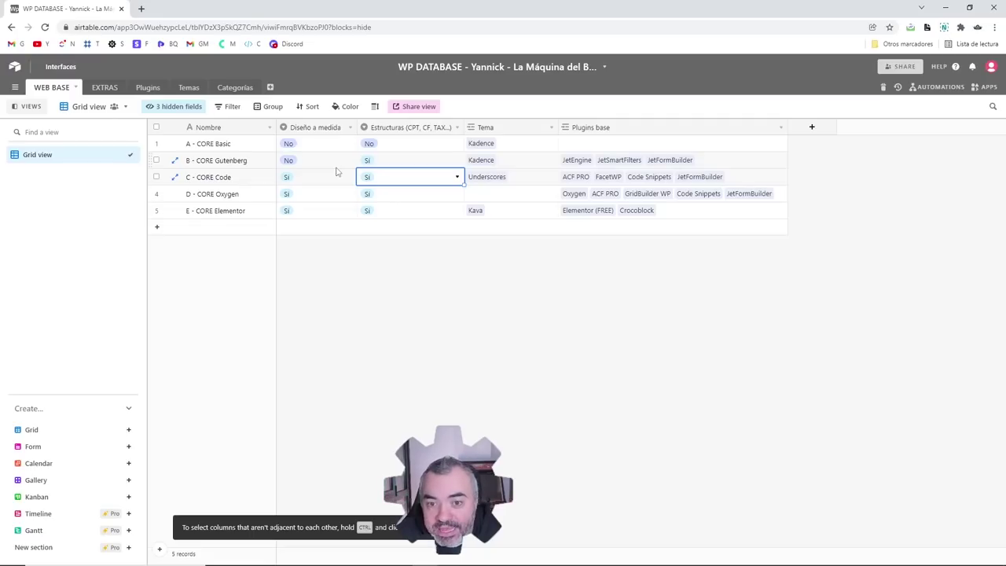
pyautogui.click(481, 177)
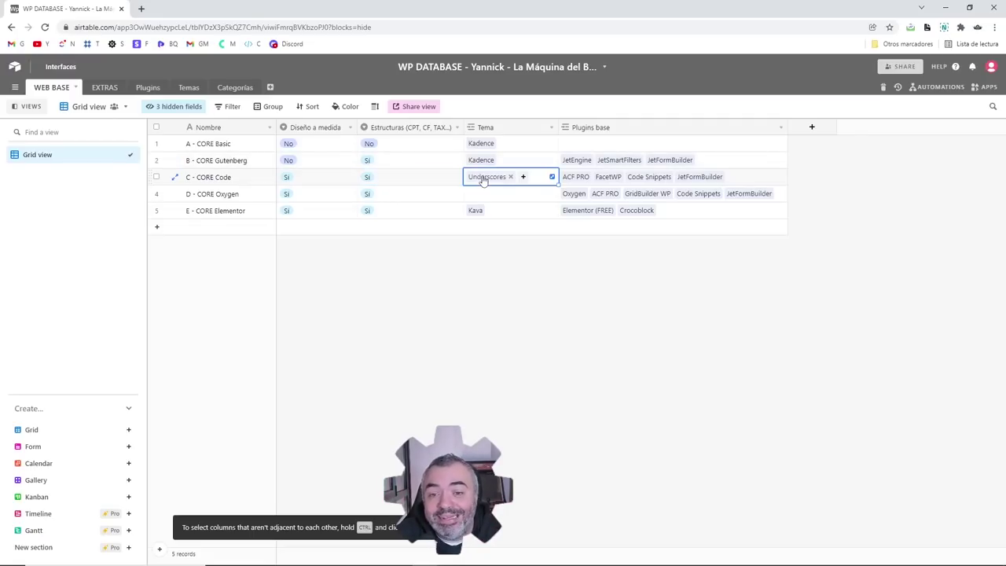
# Step: Open the website of the Underscores theme, skim its page and return to the WEB BASE table in Airtable
pyautogui.click(482, 178)
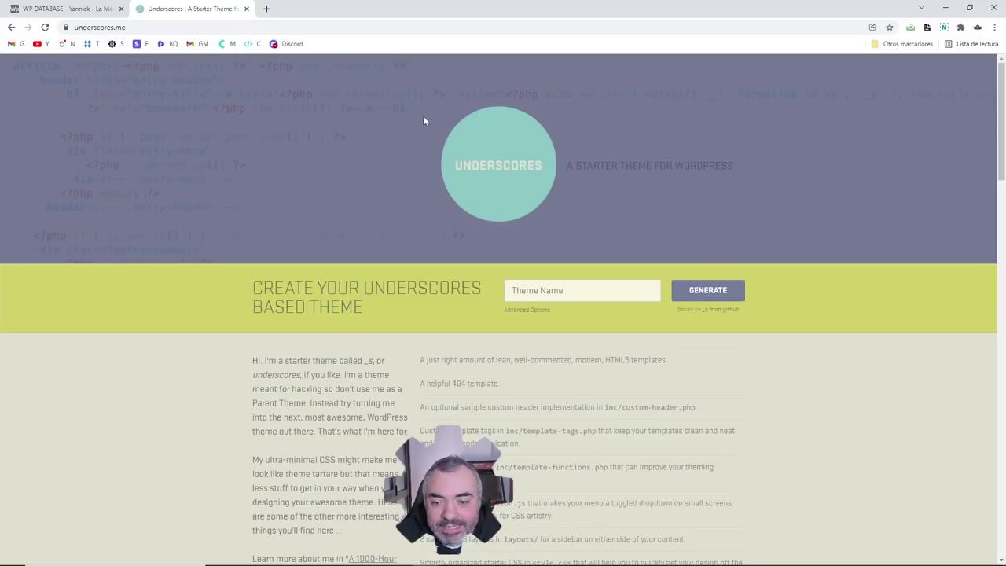
pyautogui.scroll(-10, 423, 118)
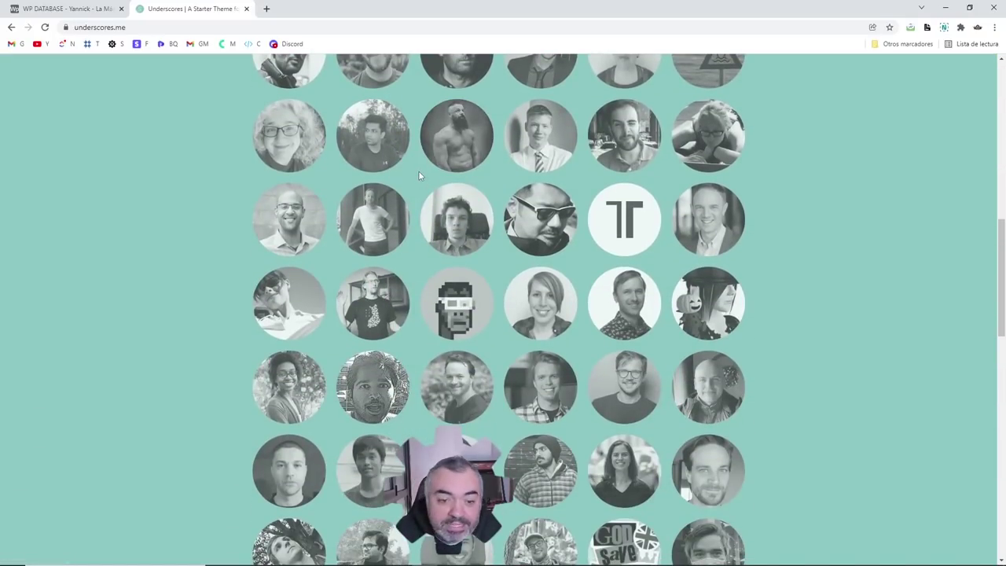
pyautogui.scroll(-9, 418, 174)
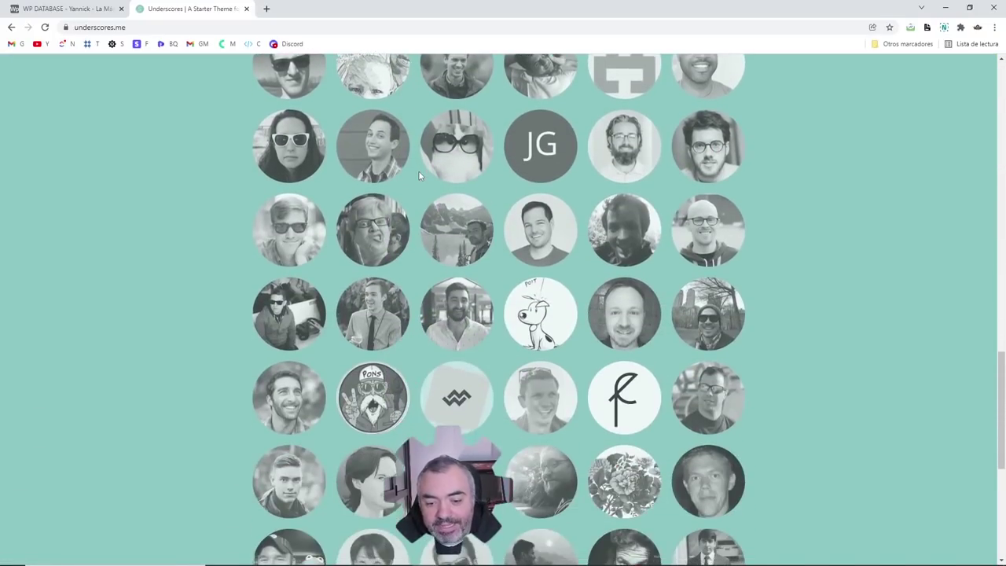
pyautogui.scroll(15, 372, 232)
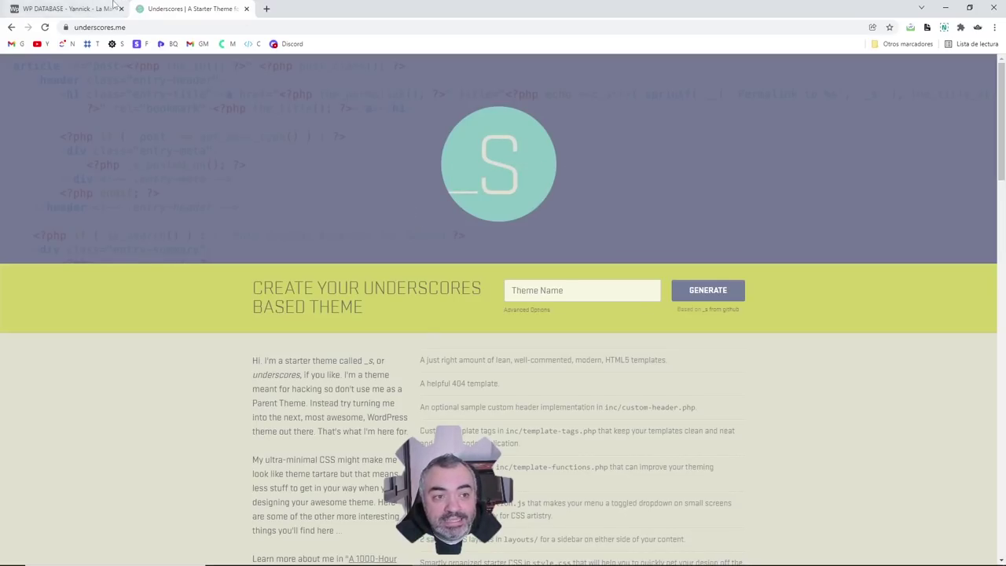
pyautogui.click(67, 8)
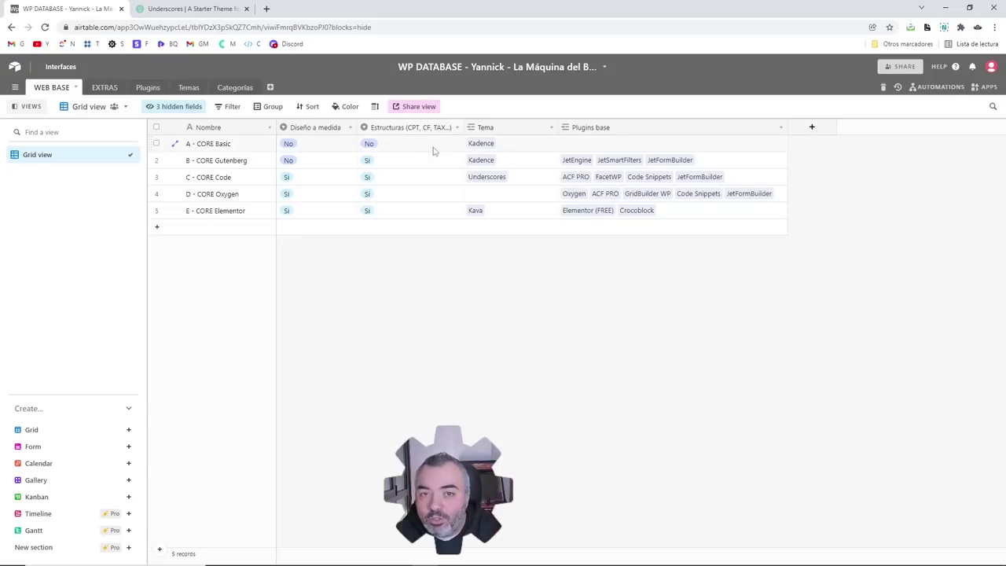
# Step: Examine the base plugins of the C - CORE Code record alongside its theme
pyautogui.click(583, 179)
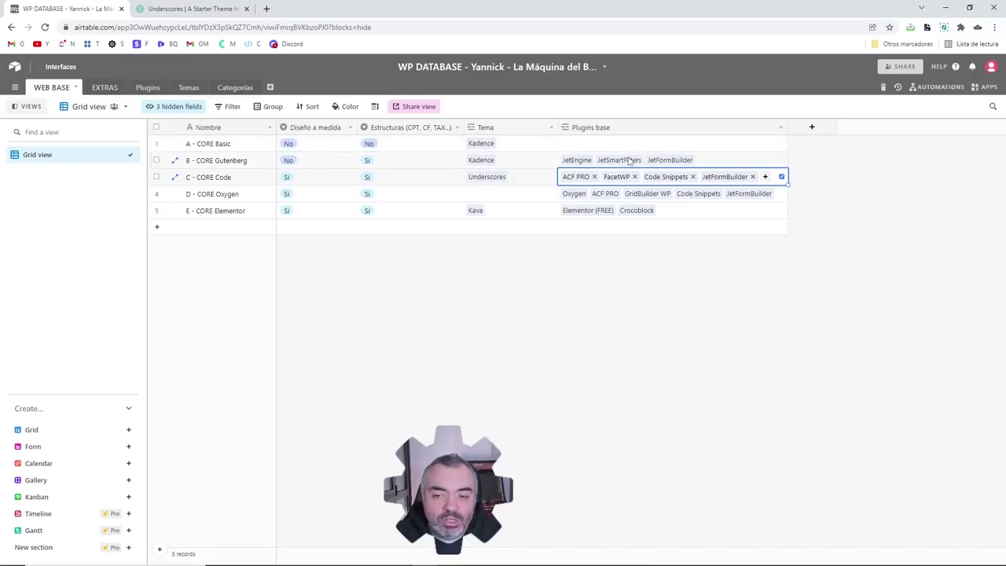
pyautogui.click(545, 181)
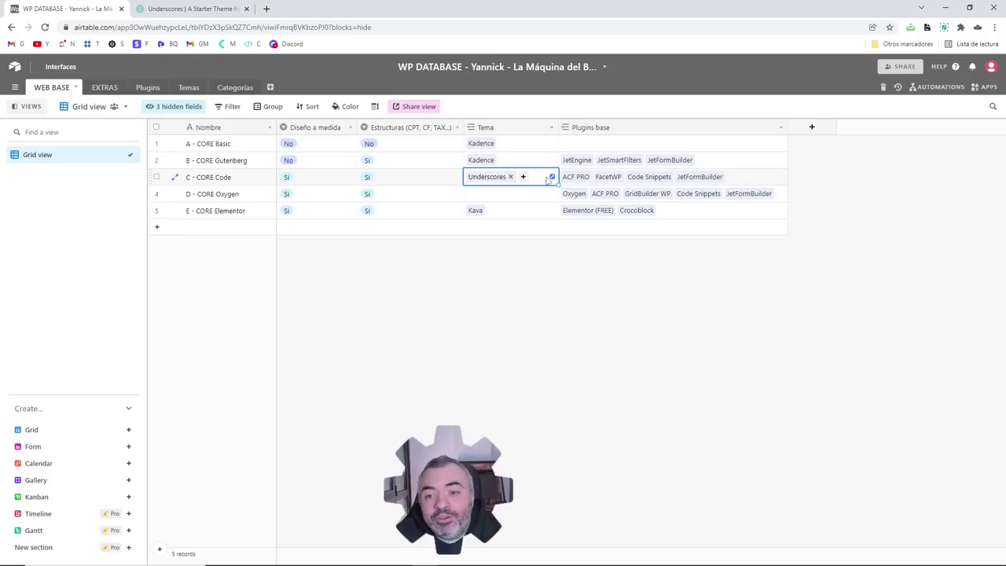
pyautogui.click(575, 178)
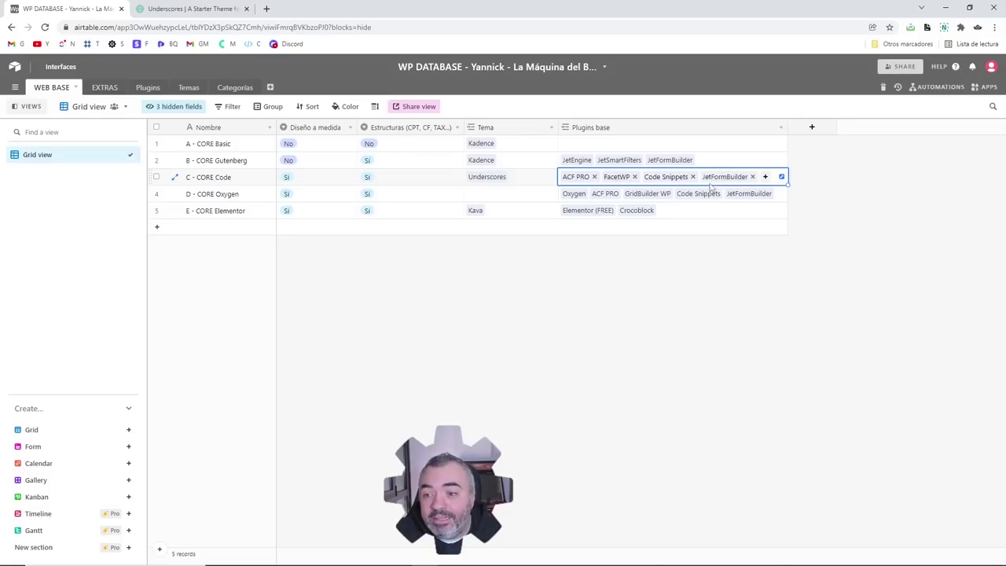
pyautogui.click(813, 283)
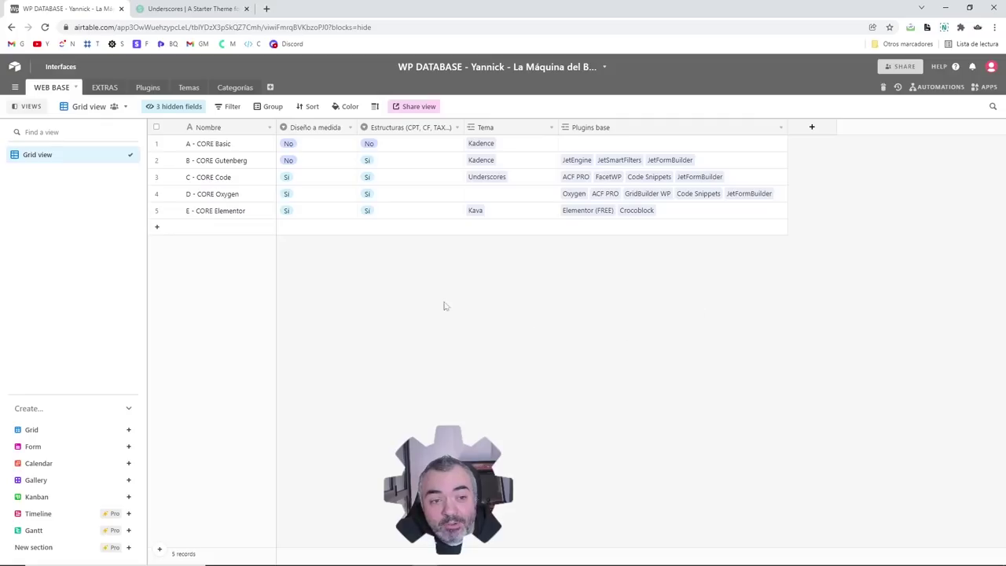
# Step: Review the theme and base plugins fields of the D - CORE Oxygen record
pyautogui.click(253, 196)
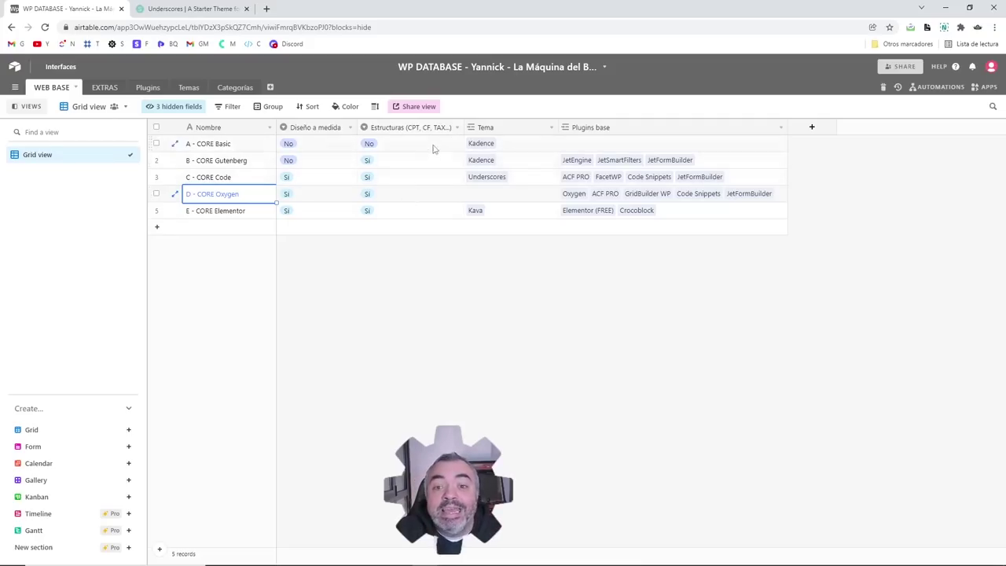
pyautogui.click(494, 196)
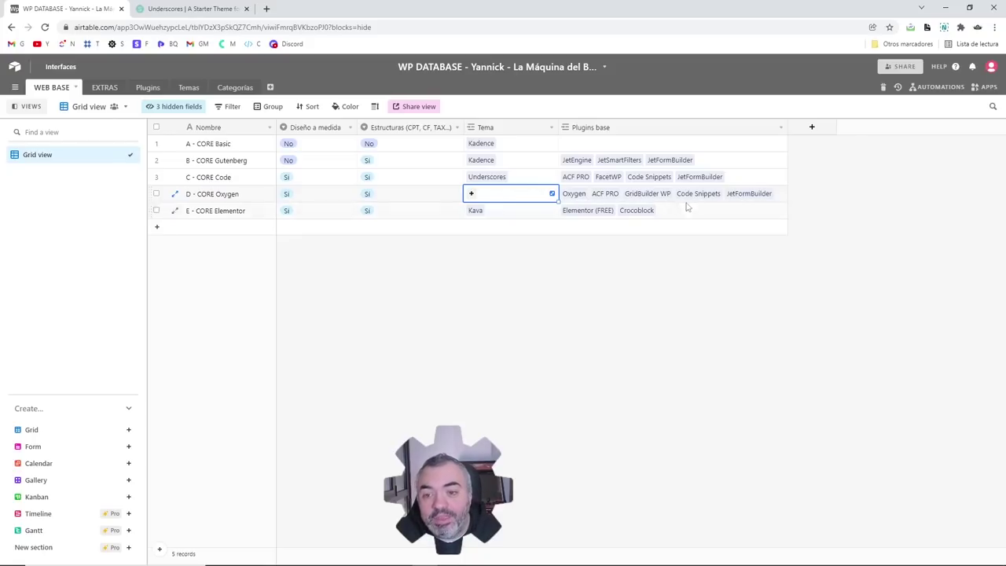
pyautogui.click(576, 196)
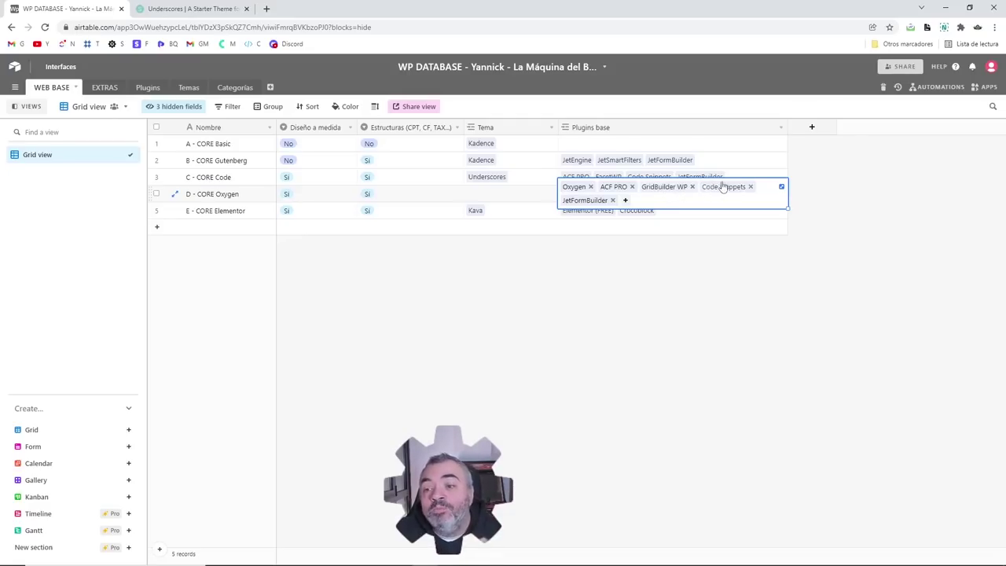
pyautogui.click(844, 182)
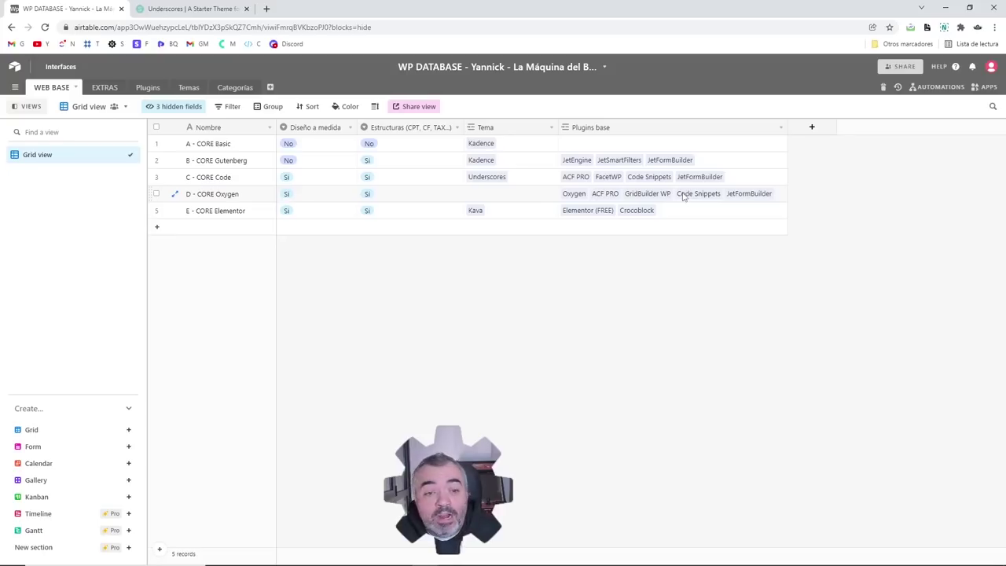
pyautogui.click(748, 193)
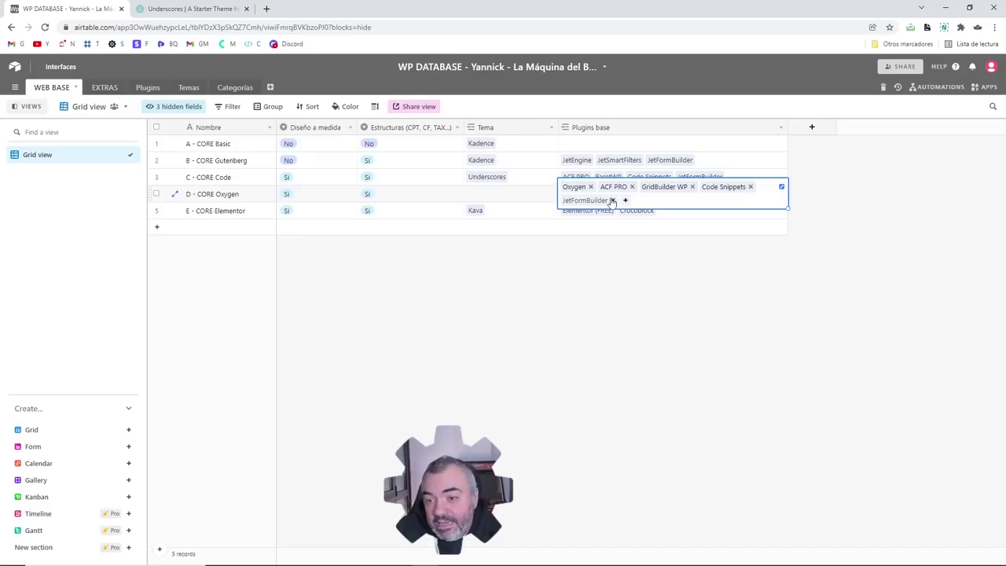
pyautogui.click(839, 191)
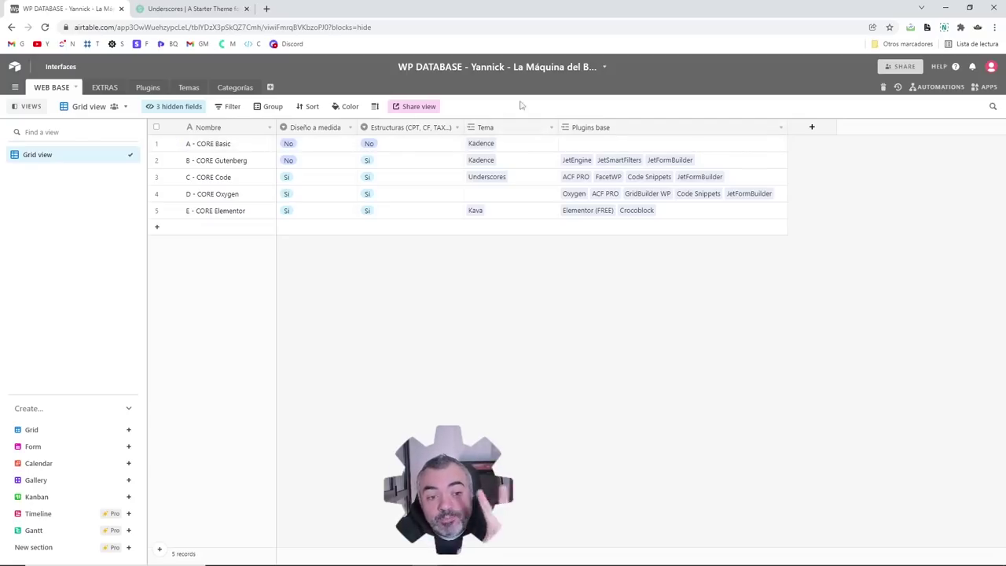
# Step: Find the E - CORE Elementor record and look over the home page of the medcenter site at crocoblock.local
pyautogui.click(232, 212)
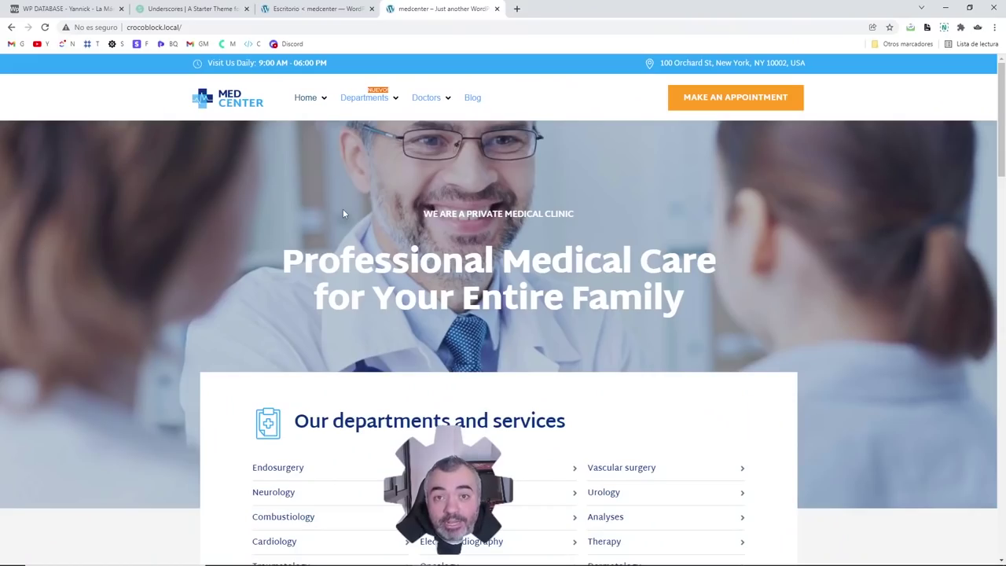
pyautogui.scroll(-3, 343, 214)
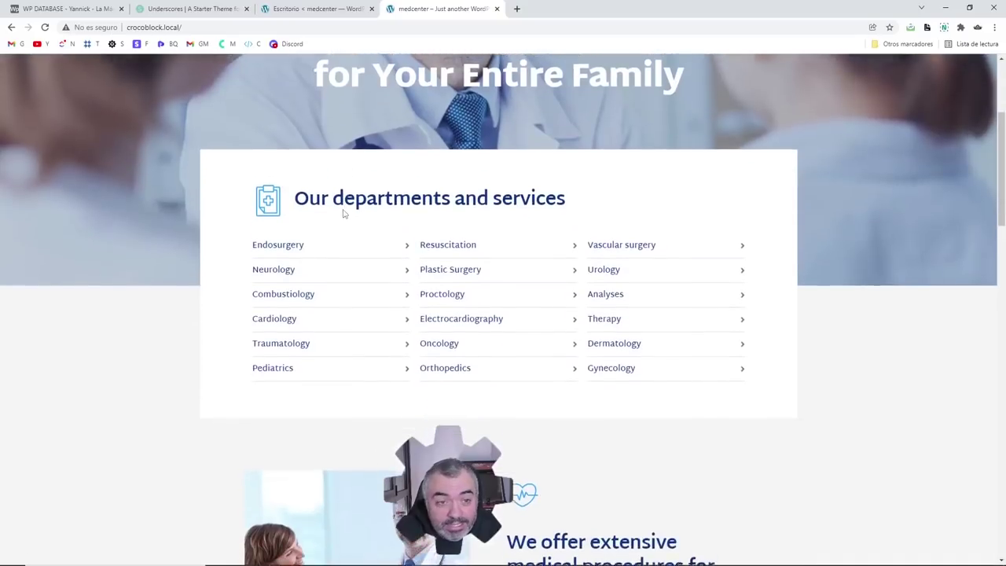
pyautogui.scroll(-1, 385, 281)
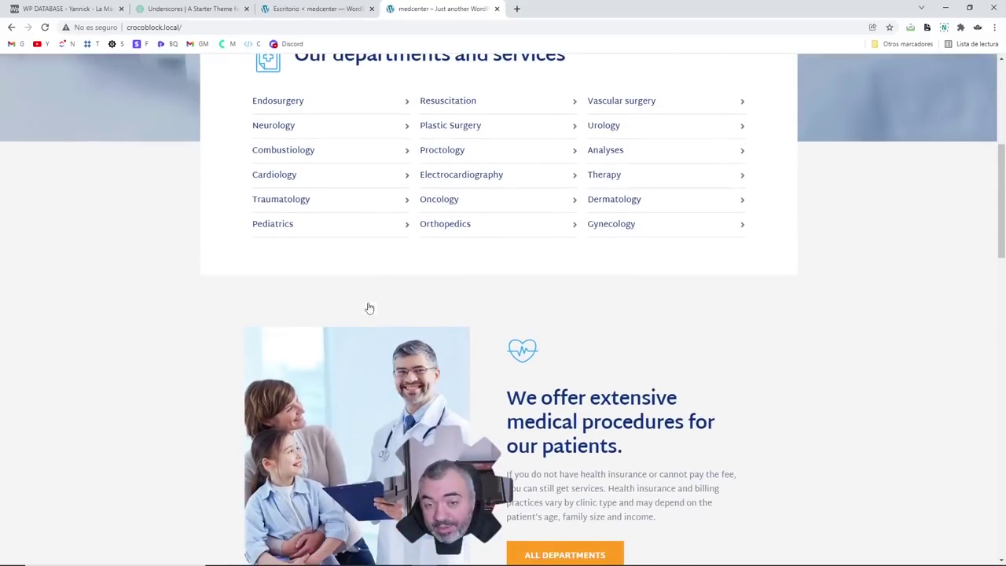
pyautogui.scroll(4, 369, 307)
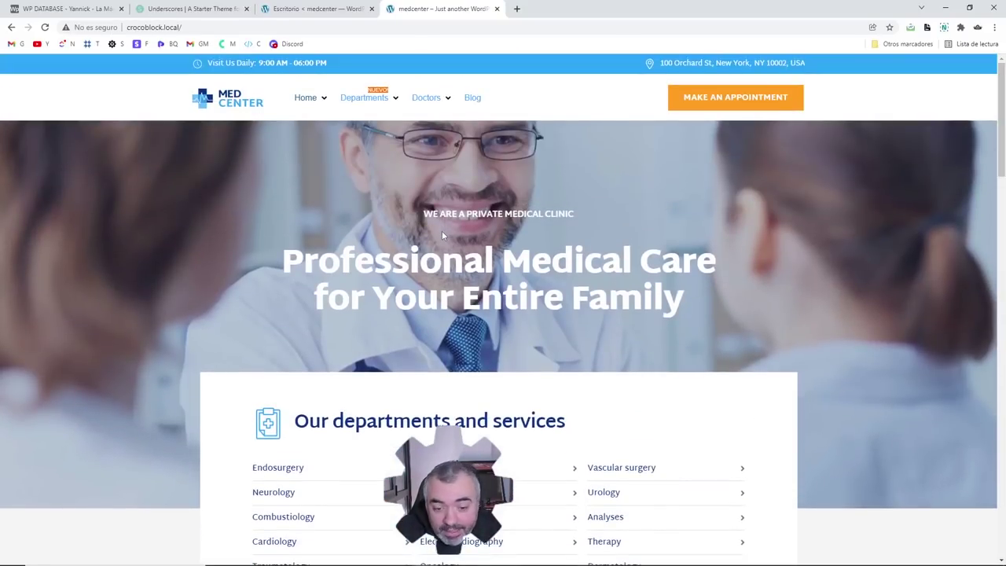
# Step: Look over the departments and services section of the medcenter home page and glance at the site's WordPress dashboard
pyautogui.scroll(-4, 440, 235)
pyautogui.scroll(1, 617, 224)
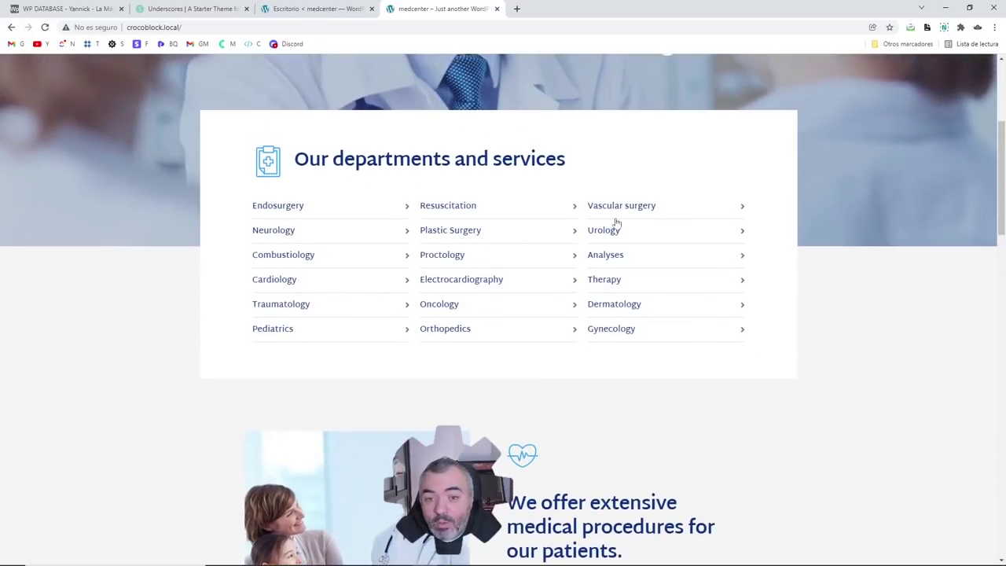
pyautogui.scroll(3, 595, 336)
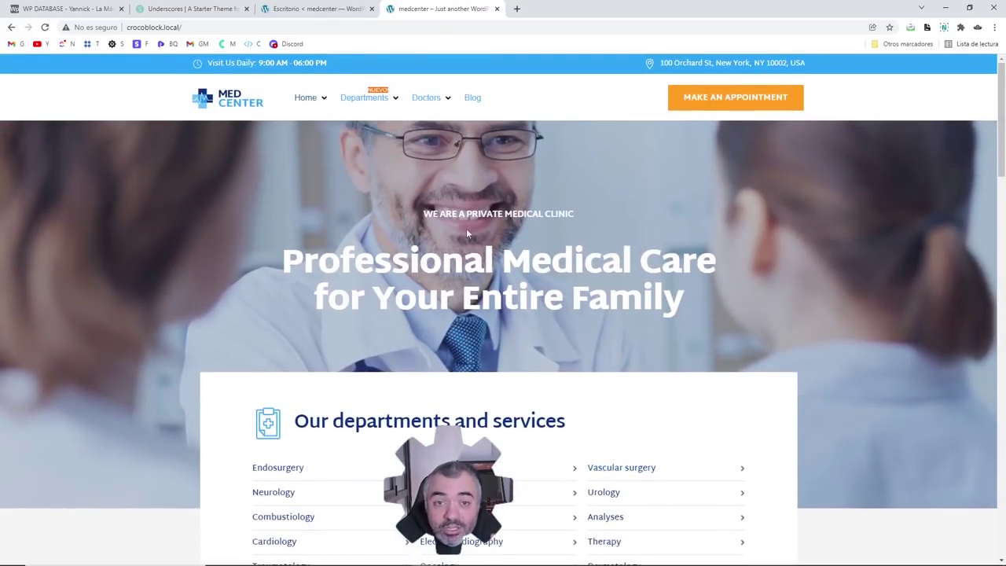
pyautogui.click(318, 9)
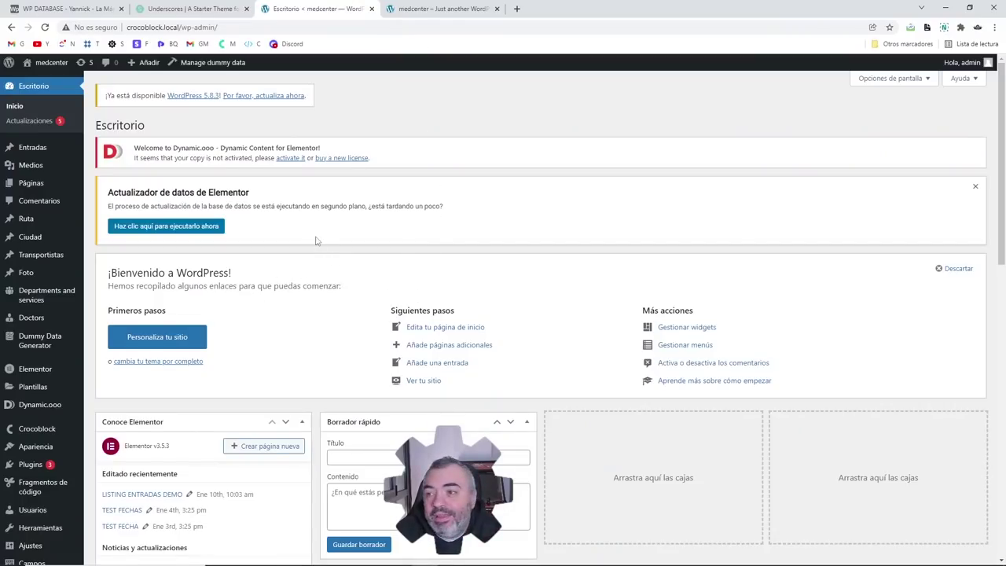
pyautogui.click(436, 8)
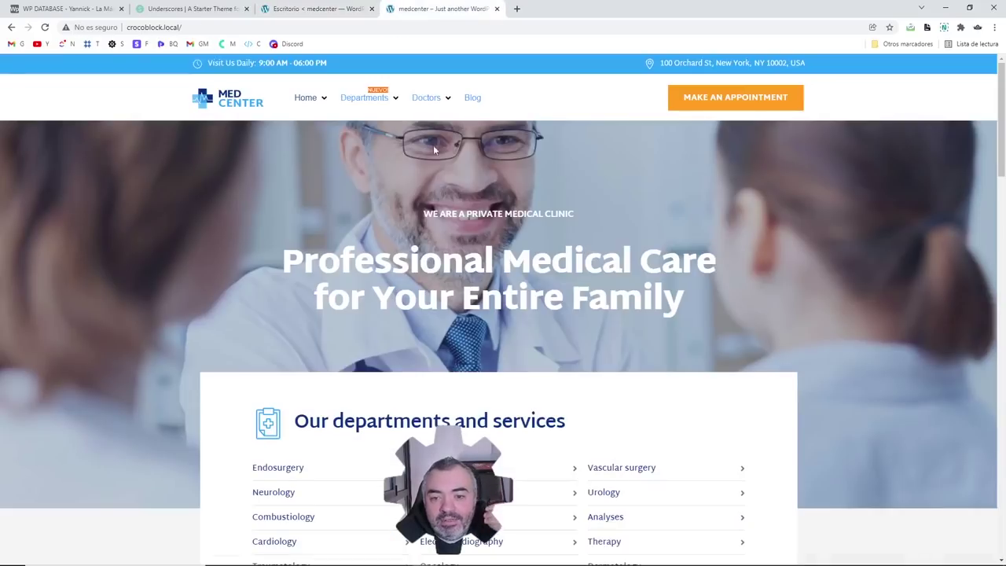
pyautogui.scroll(-2, 456, 379)
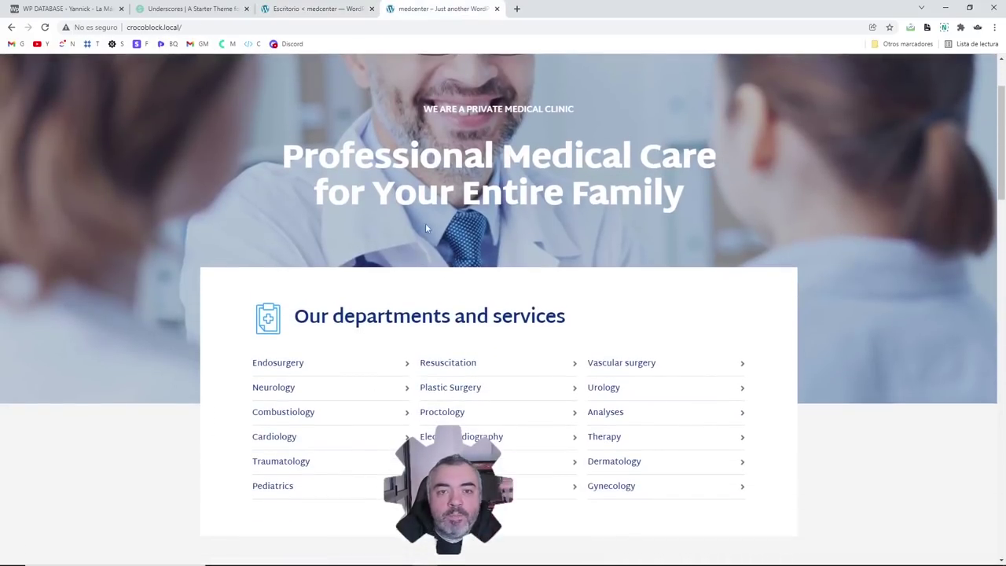
# Step: Open Crocoblock's Theme Builder in the medcenter dashboard and review the list of theme parts with their active conditions
pyautogui.click(358, 10)
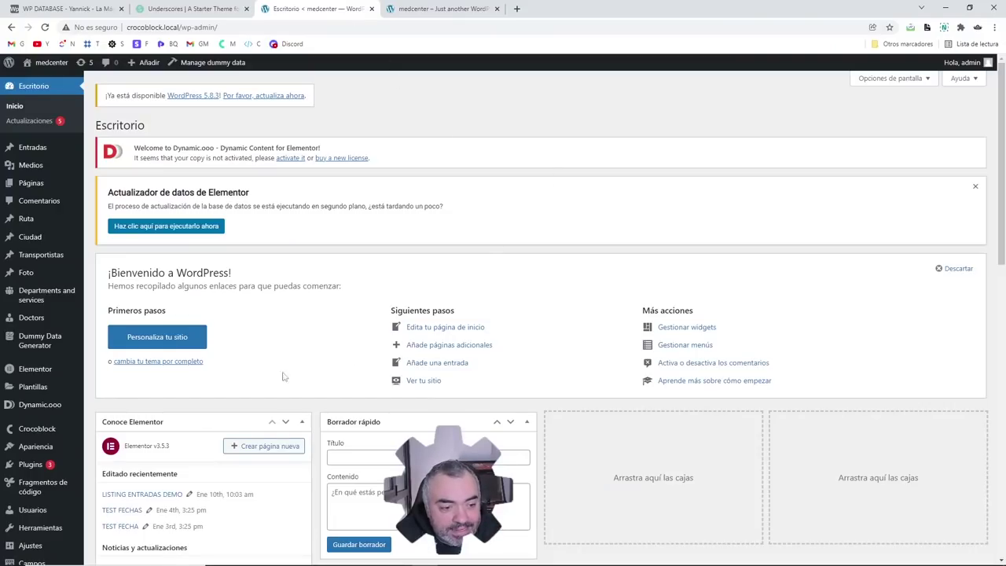
pyautogui.scroll(-2, 284, 376)
pyautogui.moveTo(48, 327)
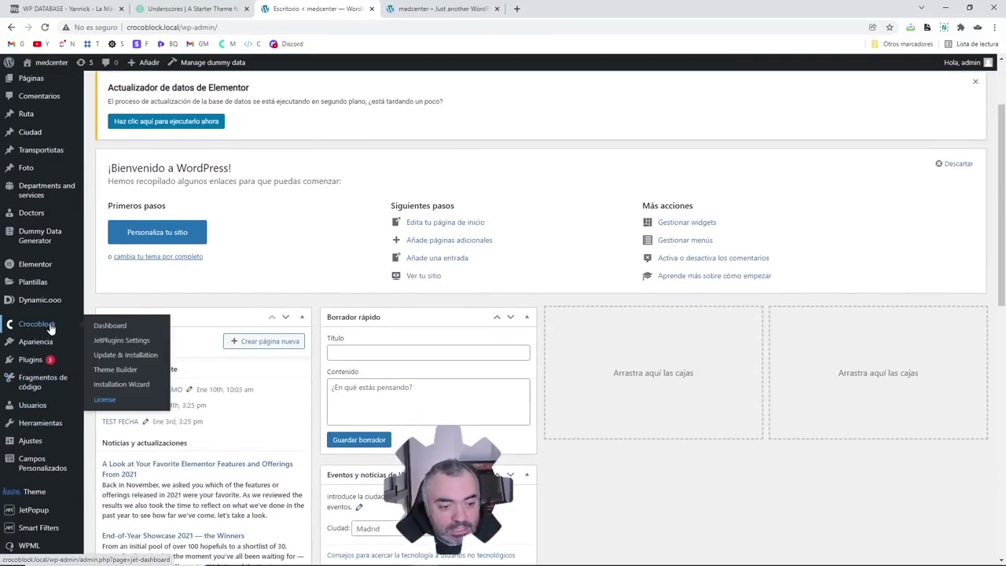
pyautogui.click(119, 370)
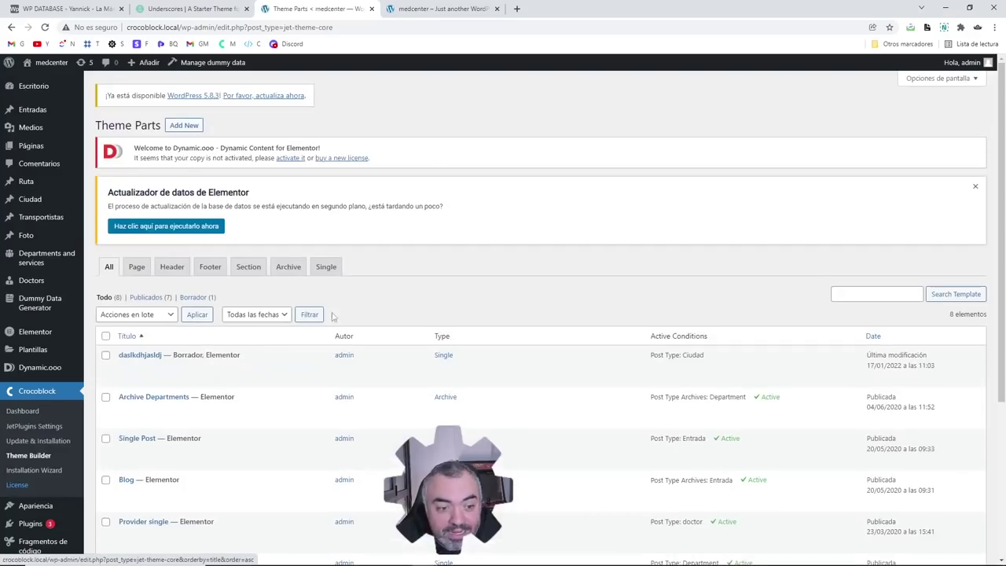
pyautogui.scroll(-3, 160, 165)
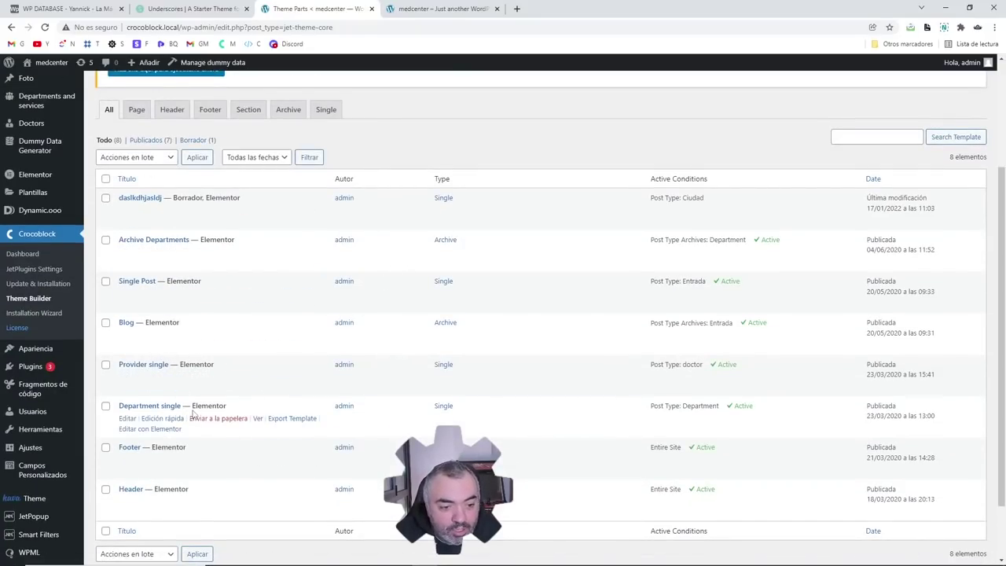
# Step: Open the Department single template in Elementor in a new tab and examine its widget library down to the Listing Elements group
pyautogui.keyDown('ctrl'); pyautogui.click(173, 429); pyautogui.keyUp('ctrl')
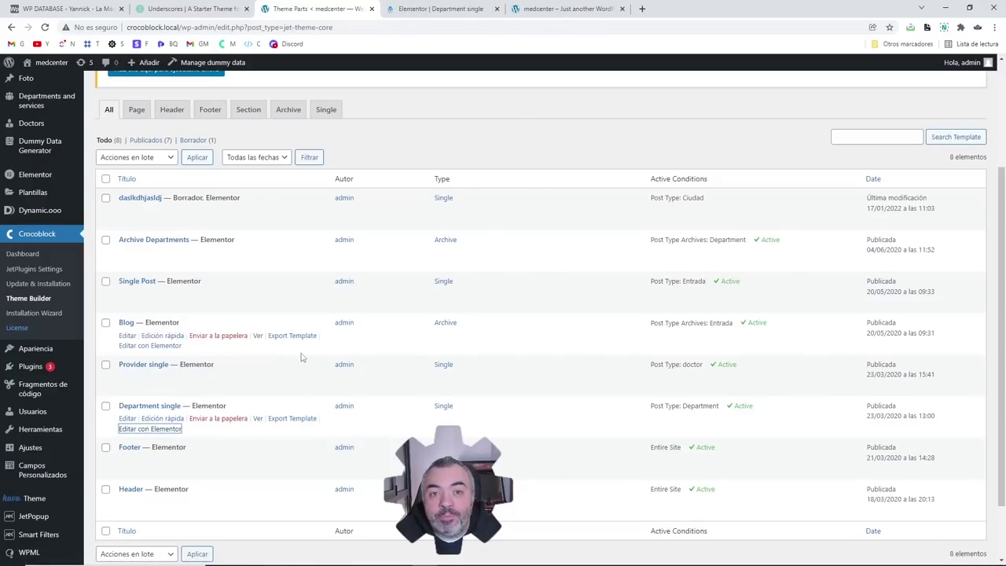
pyautogui.click(419, 6)
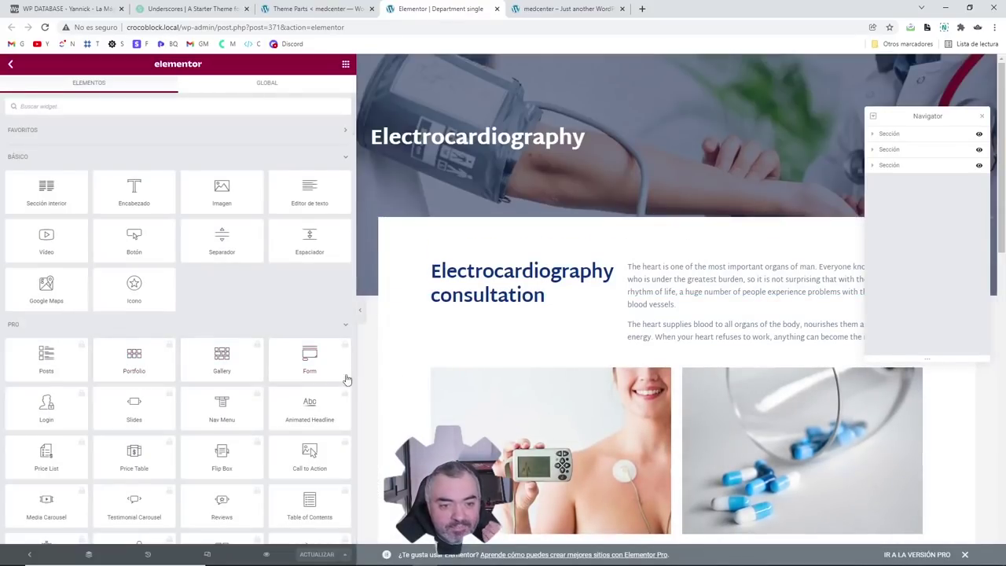
pyautogui.scroll(-3, 309, 359)
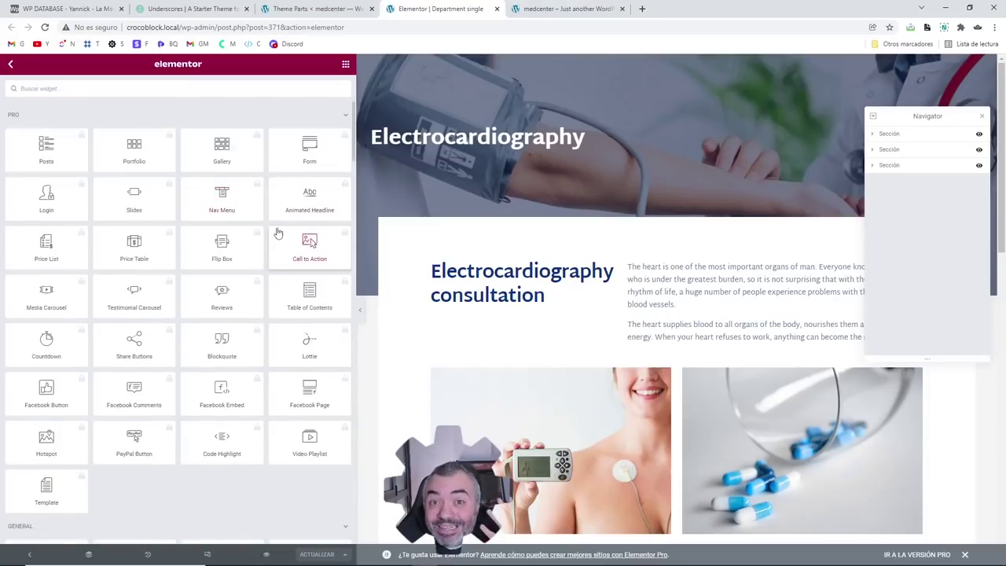
pyautogui.scroll(-6, 275, 228)
pyautogui.scroll(-2, 276, 226)
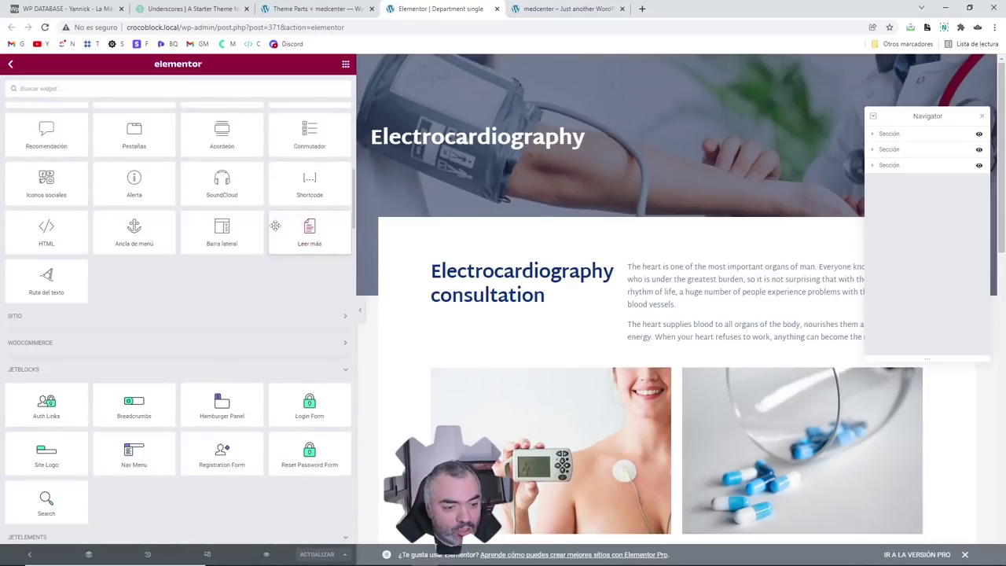
pyautogui.scroll(2, 205, 220)
pyautogui.scroll(-5, 135, 211)
pyautogui.scroll(-3, 135, 210)
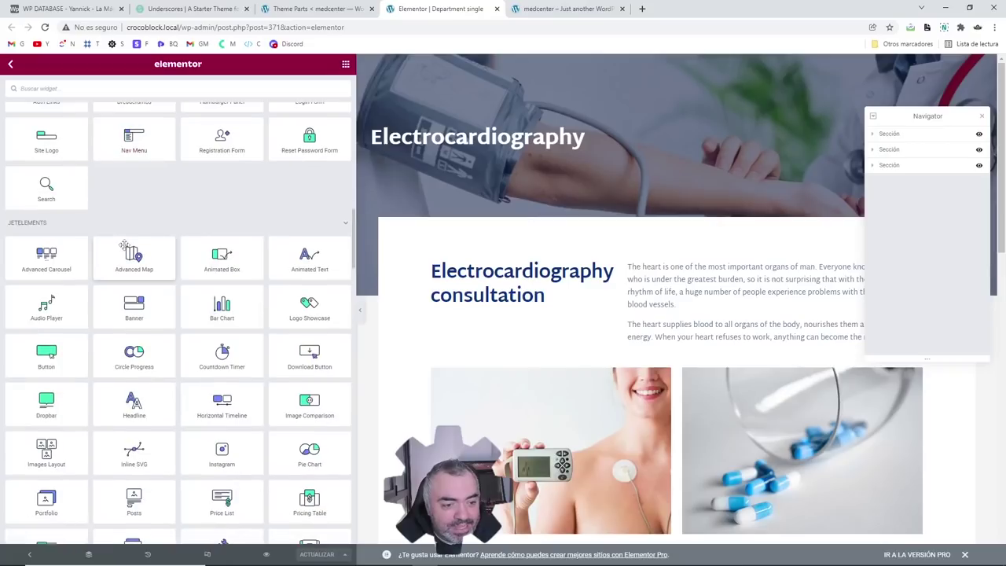
pyautogui.scroll(3, 117, 279)
pyautogui.scroll(-12, 59, 228)
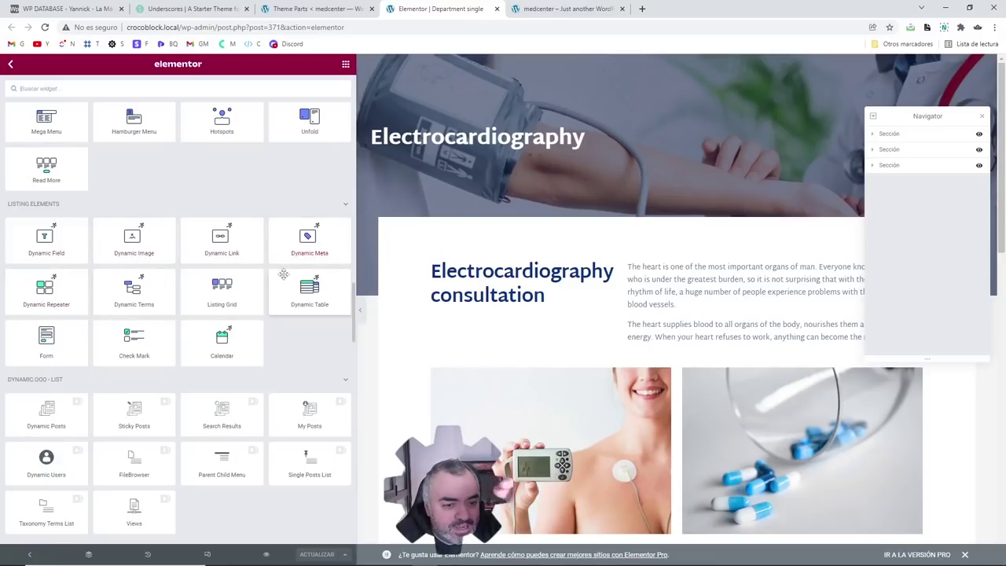
# Step: Review the JetElements widgets again and go back up to the Pro widget group
pyautogui.scroll(3, 245, 299)
pyautogui.scroll(2, 245, 299)
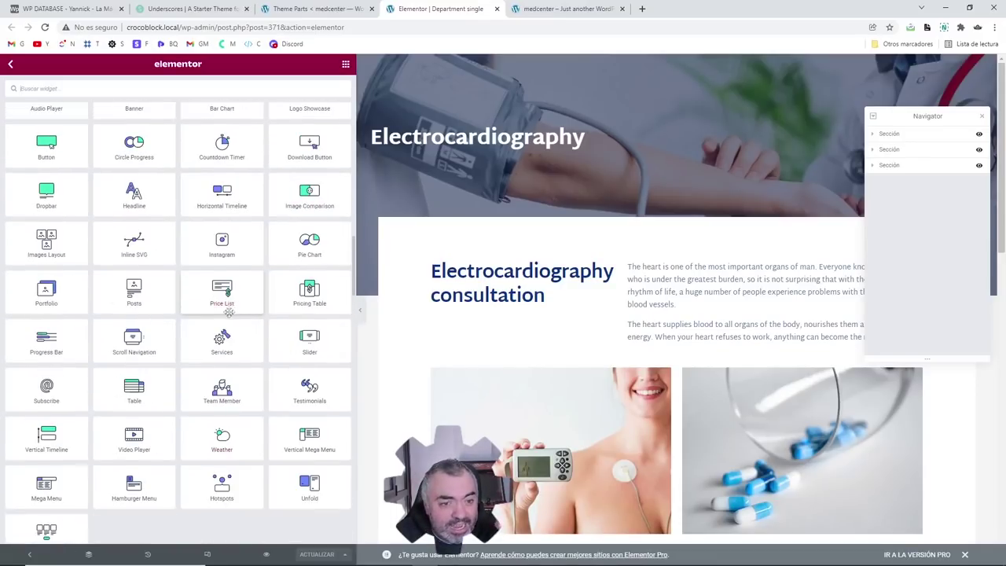
pyautogui.scroll(2, 236, 240)
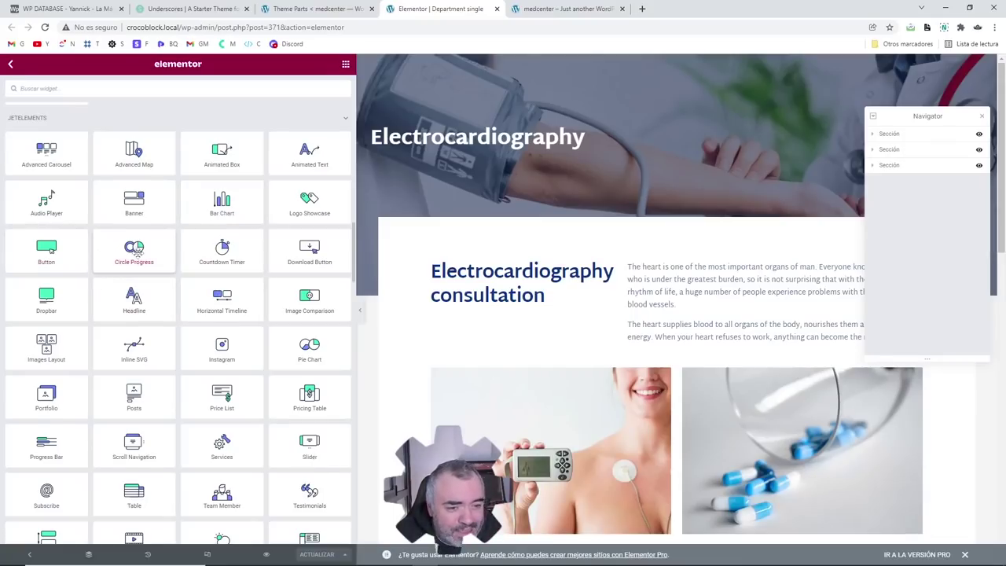
pyautogui.scroll(-1, 138, 253)
pyautogui.scroll(6, 294, 262)
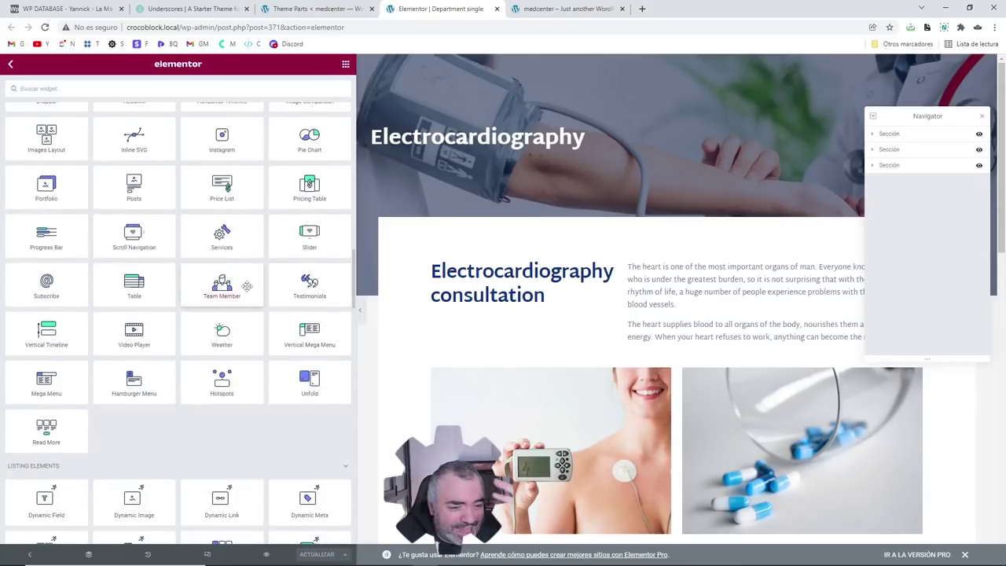
pyautogui.scroll(-4, 294, 262)
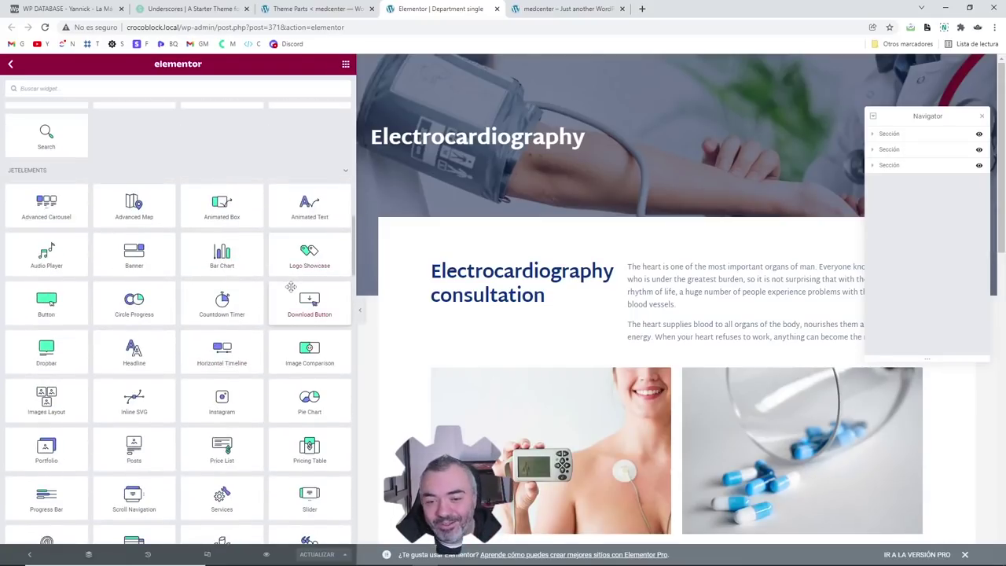
pyautogui.scroll(-1, 292, 283)
pyautogui.scroll(7, 289, 287)
pyautogui.scroll(7, 288, 288)
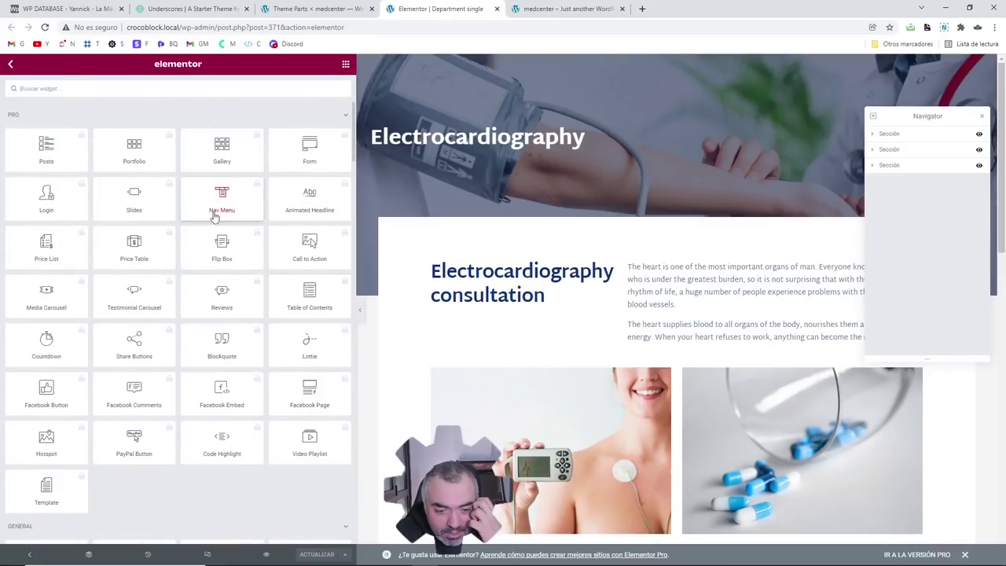
# Step: Return to the WEB BASE table in Airtable and compare the C, D and E CORE records, ending with E's base plugins
pyautogui.click(67, 9)
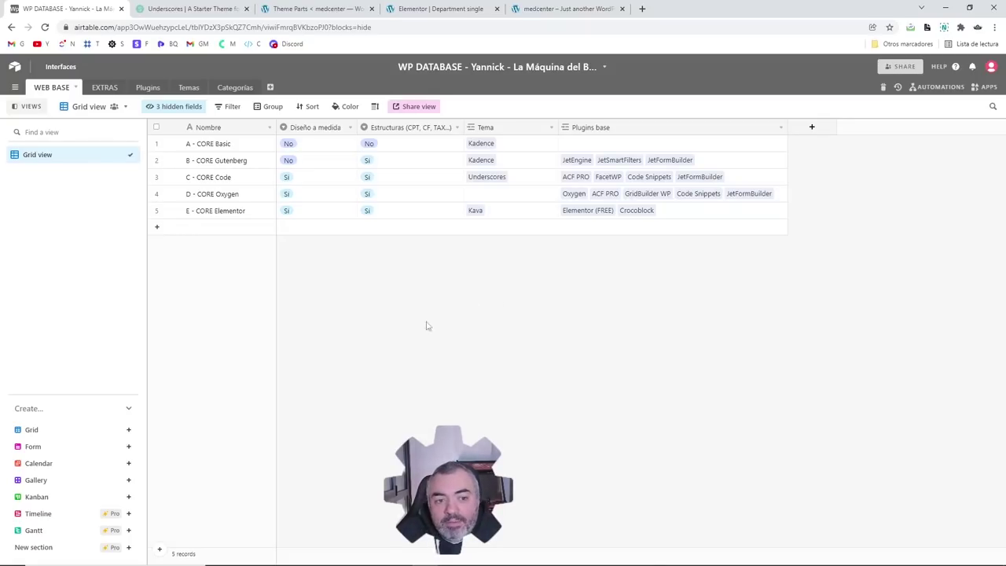
pyautogui.click(267, 179)
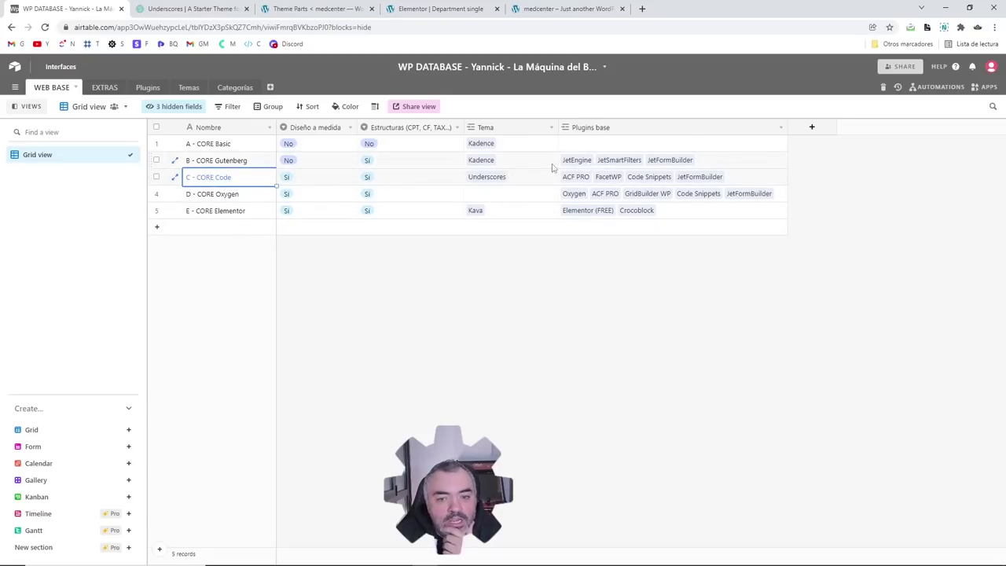
pyautogui.click(267, 193)
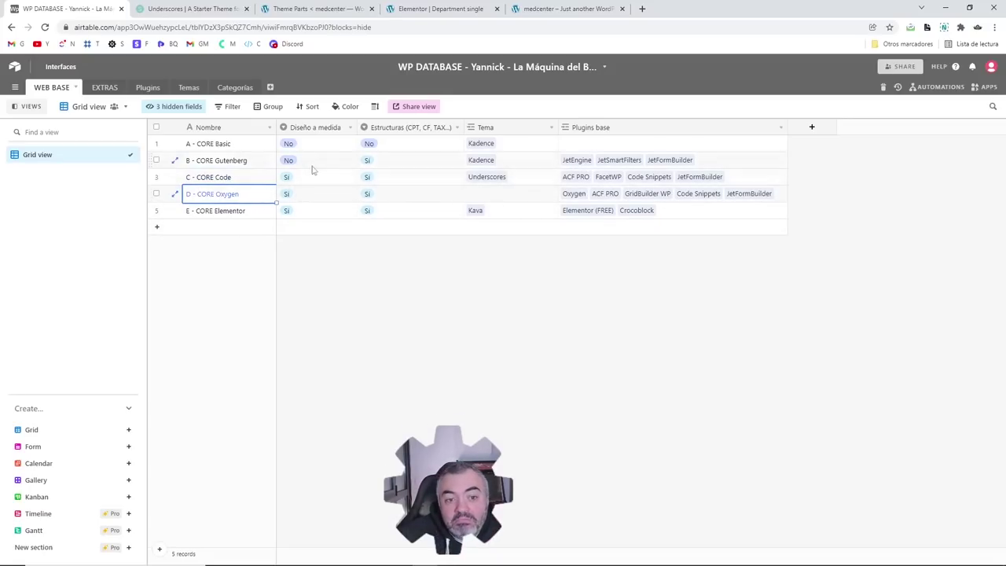
pyautogui.click(267, 212)
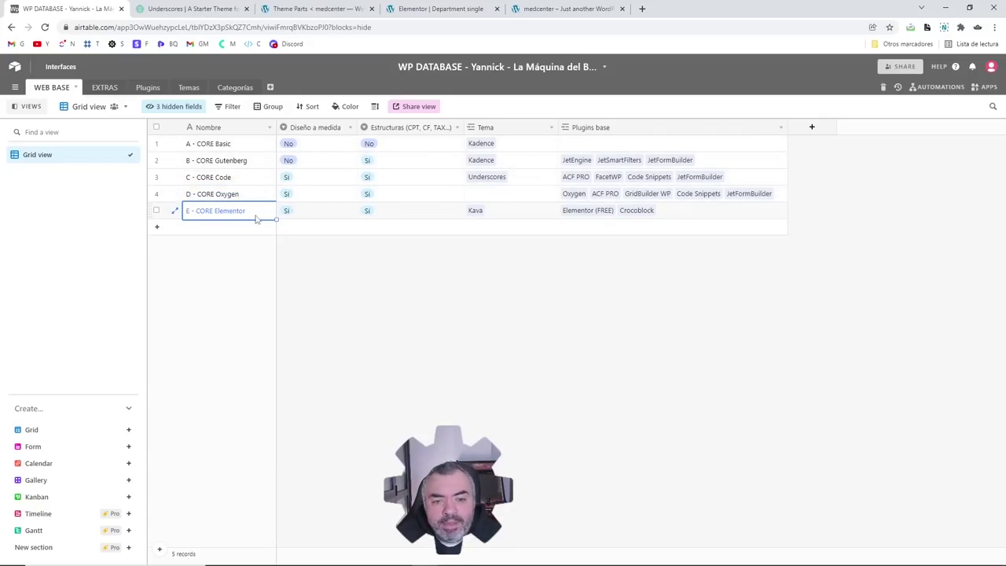
pyautogui.click(685, 211)
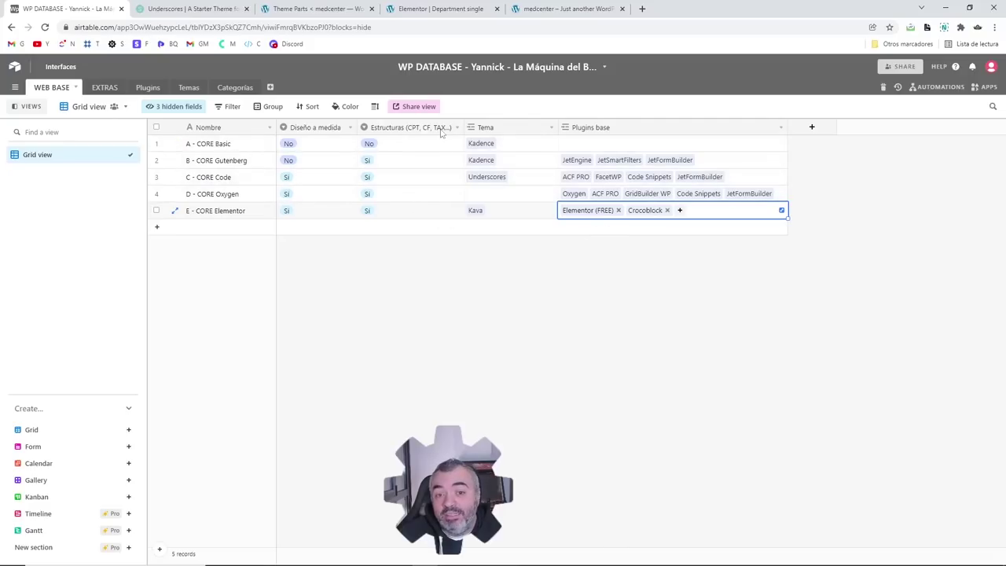
# Step: Compare the A - CORE Basic and B - CORE Gutenberg records with the base plugins of E - CORE Elementor
pyautogui.click(259, 147)
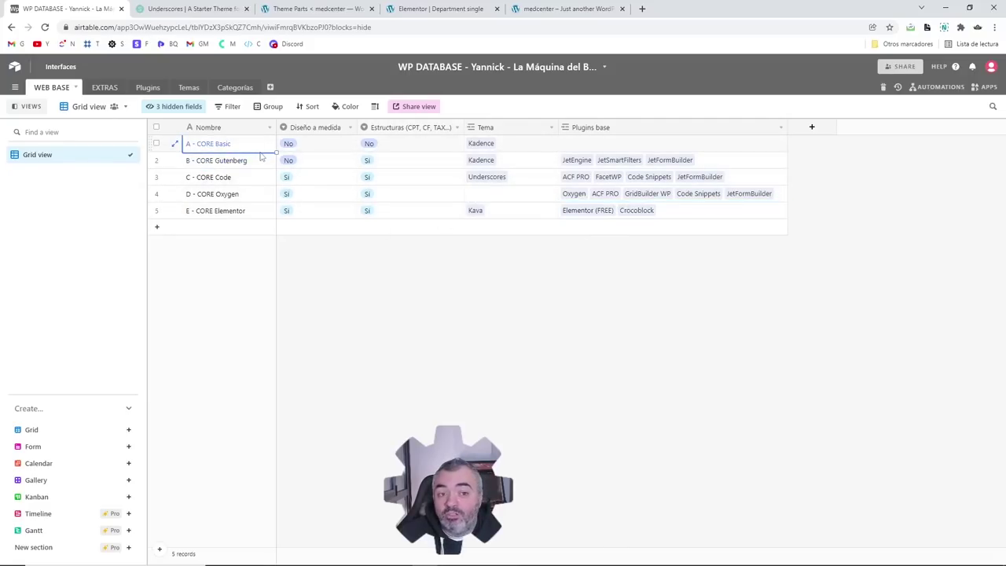
pyautogui.click(261, 157)
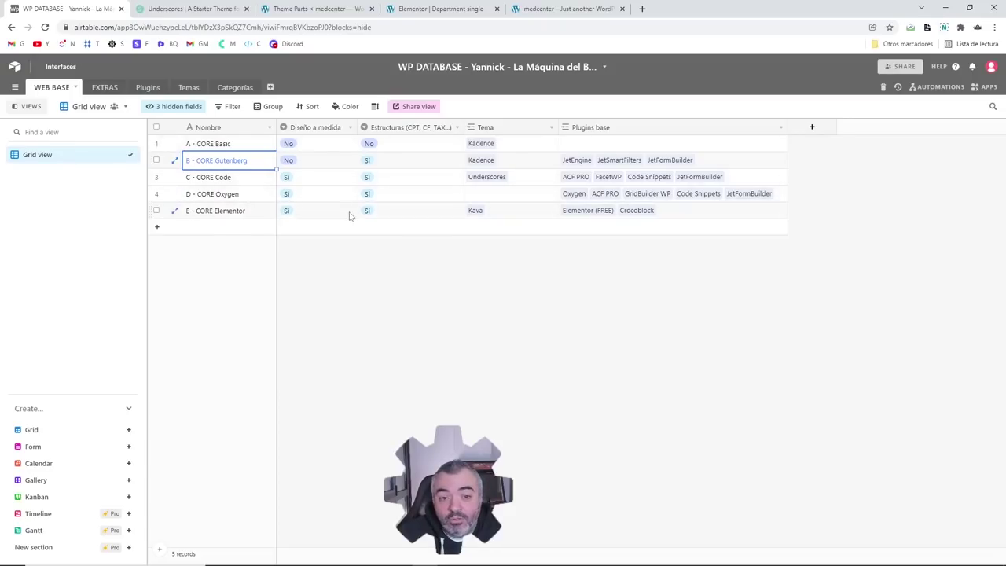
pyautogui.click(658, 211)
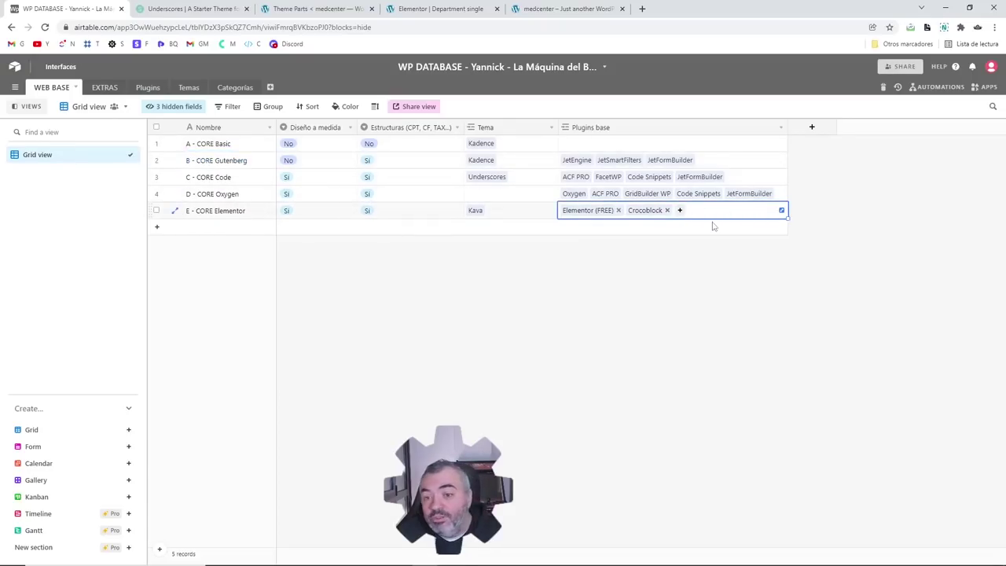
pyautogui.click(688, 297)
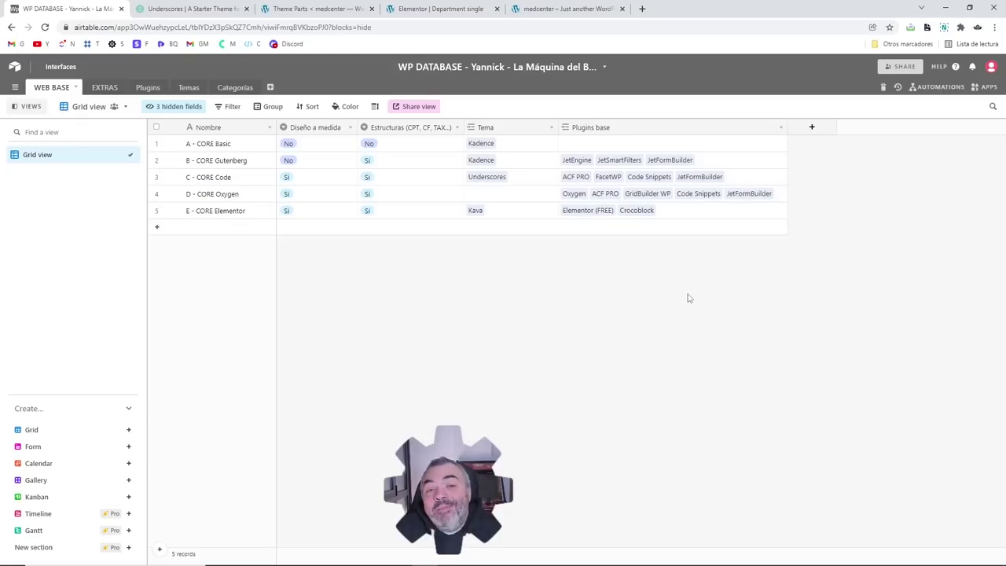
# Step: Add a record named "F - Elementor PRO" to the WEB BASE table
pyautogui.click(224, 227)
pyautogui.write('F - Elem')
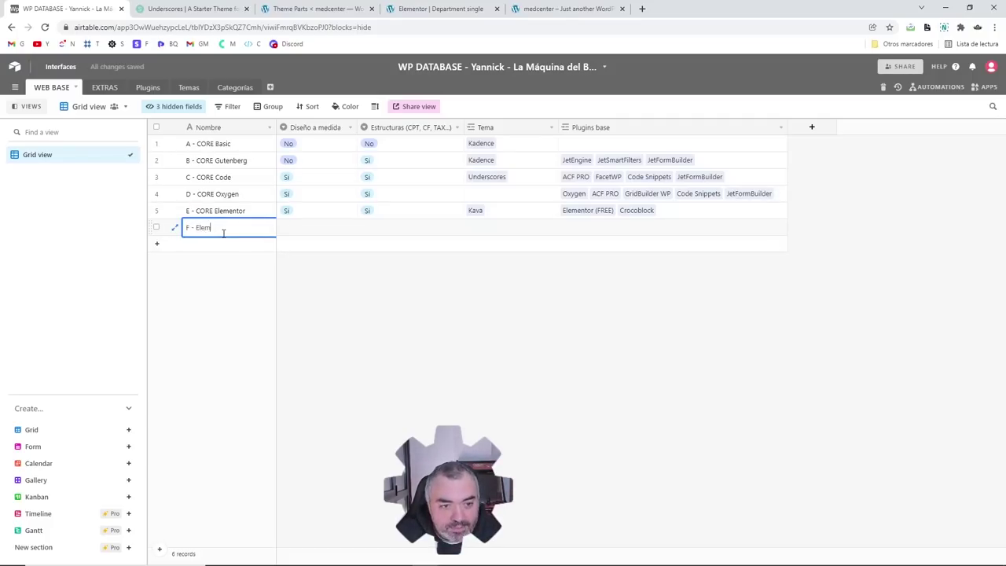
pyautogui.write('entor PRO')
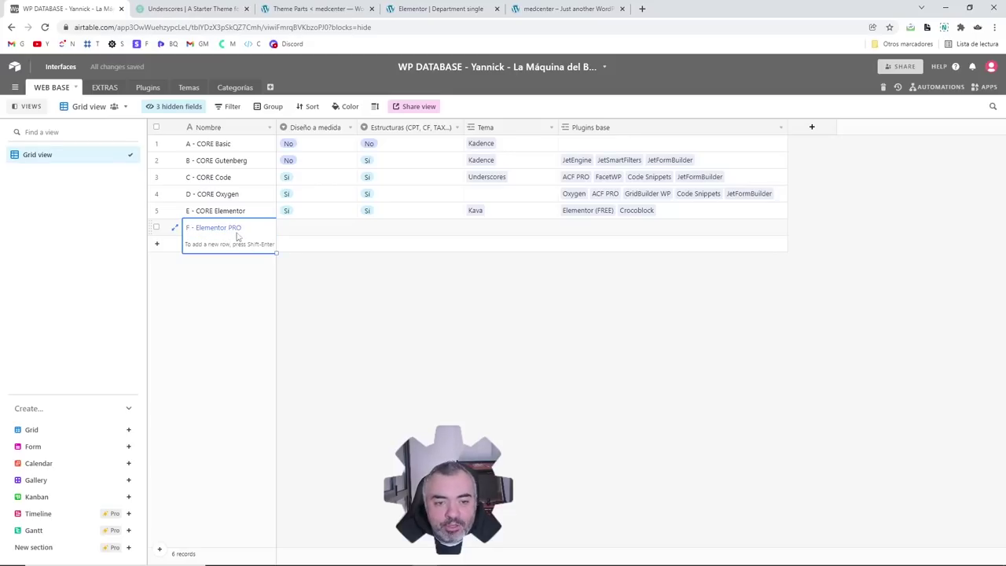
# Step: Set both Diseño a medida and Estructuras to Si for the F - Elementor PRO record
pyautogui.click(311, 232)
pyautogui.click(312, 232)
pyautogui.click(288, 295)
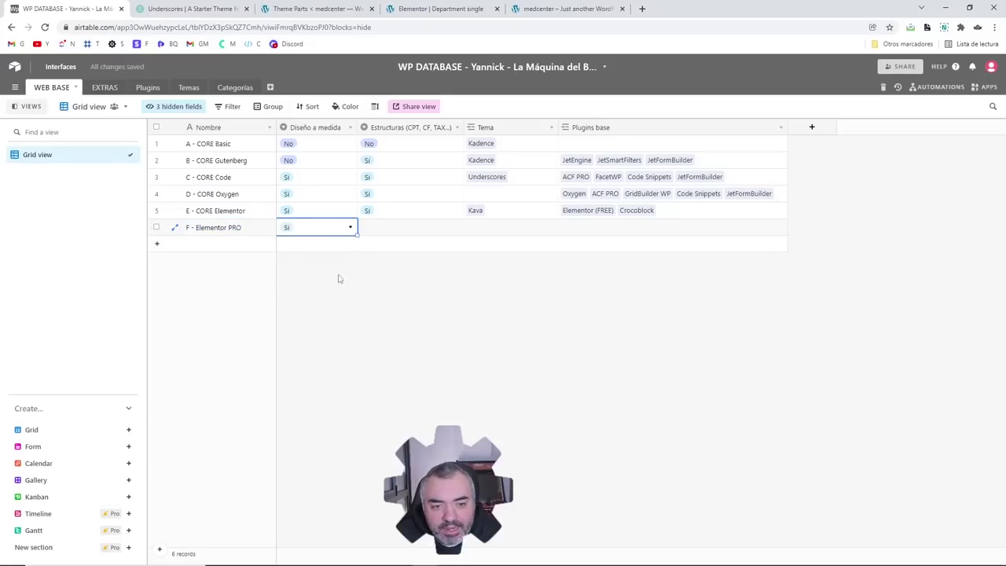
pyautogui.doubleClick(385, 227)
pyautogui.click(384, 293)
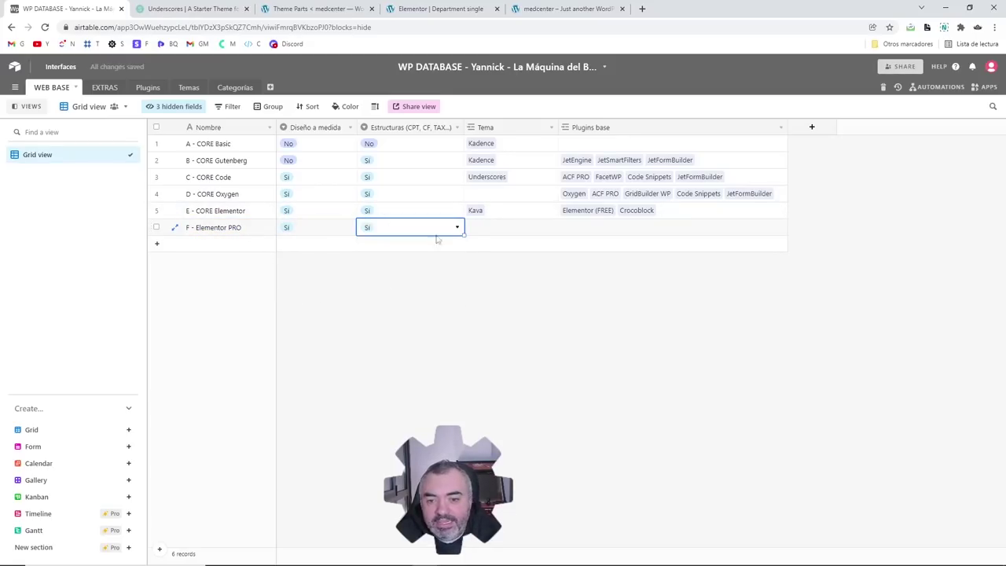
# Step: Link the Hello Elementor theme in the Tema field of the F - Elementor PRO record
pyautogui.click(491, 227)
pyautogui.click(471, 227)
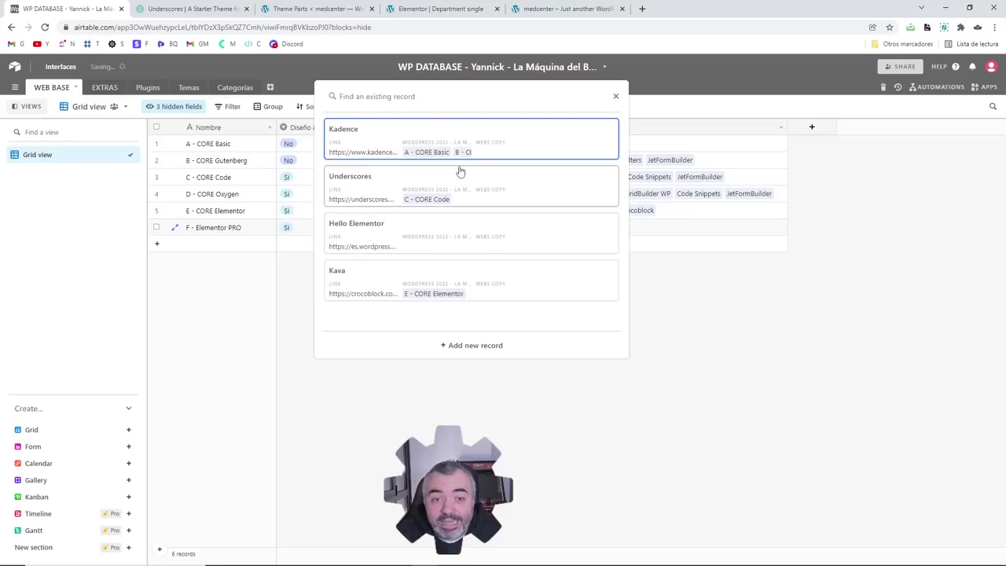
pyautogui.click(397, 236)
# Step: Link the Elementor (FREE) and Elementor PRO plugins in the Plugins base field of the F - Elementor PRO record
pyautogui.click(586, 228)
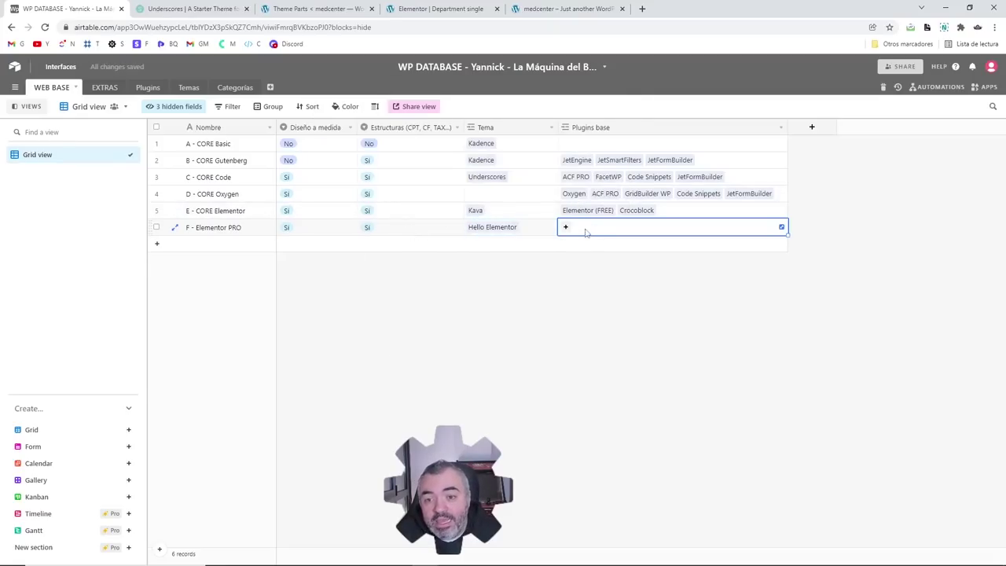
pyautogui.click(565, 228)
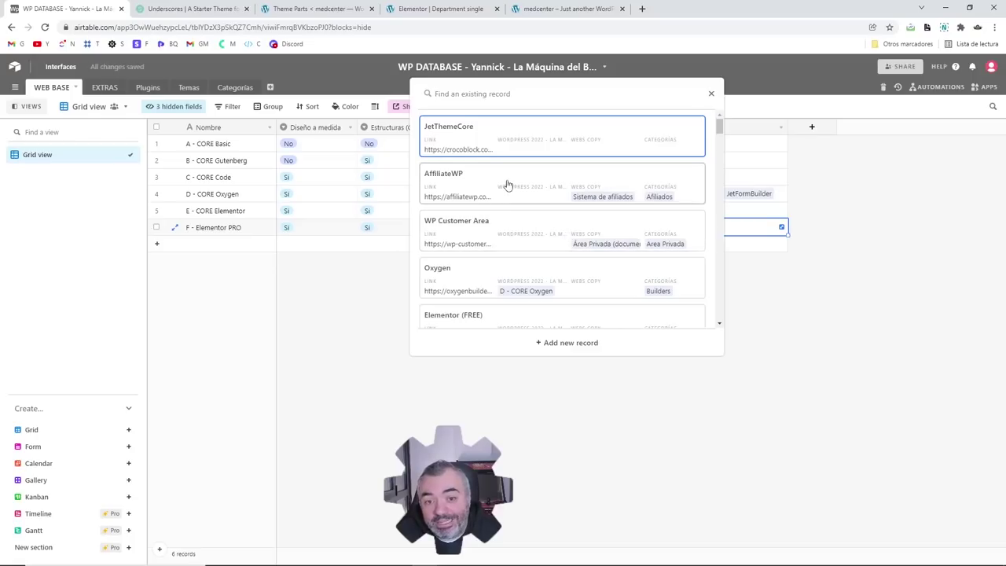
pyautogui.write('ele')
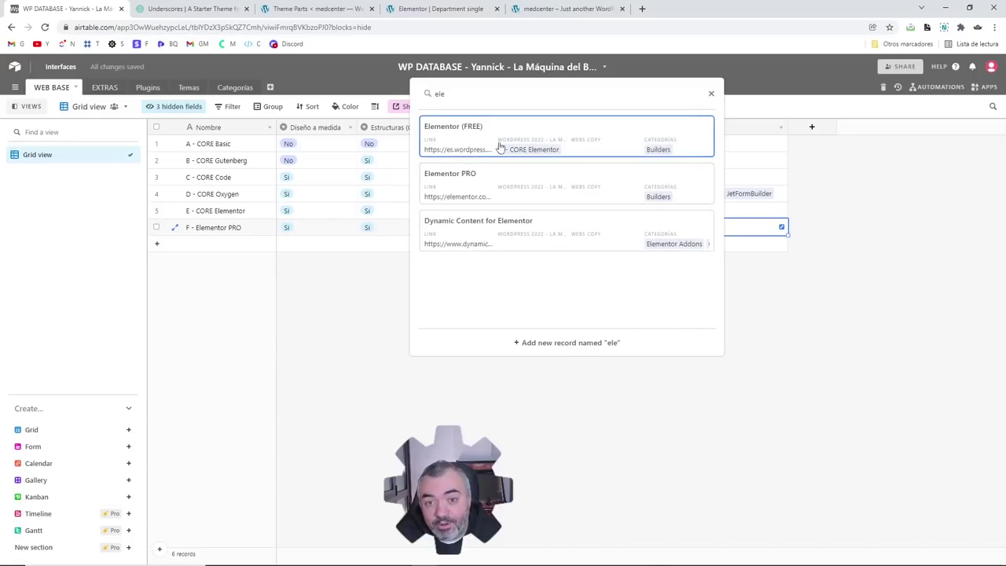
pyautogui.press('Return')
pyautogui.click(630, 226)
pyautogui.write('ele')
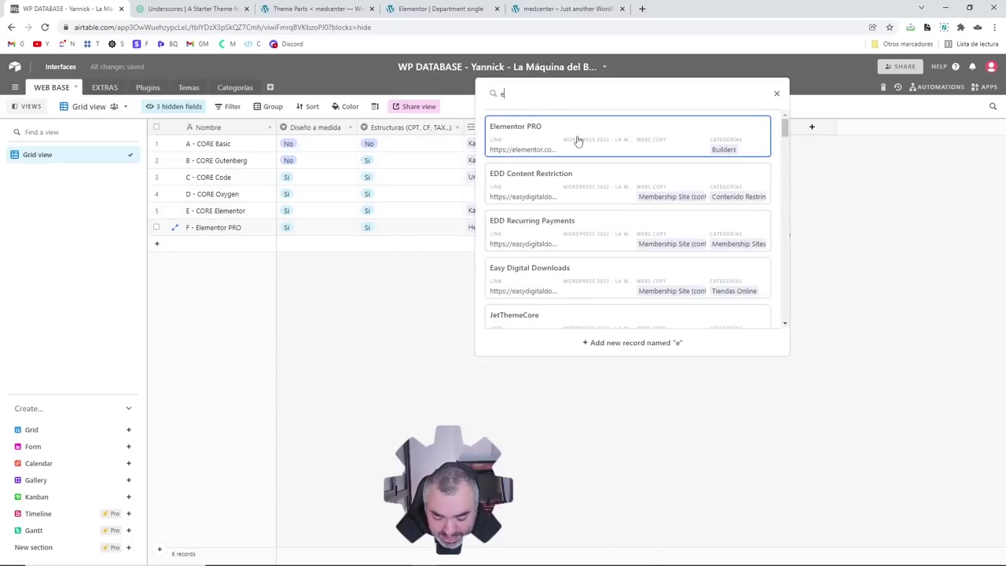
pyautogui.click(578, 140)
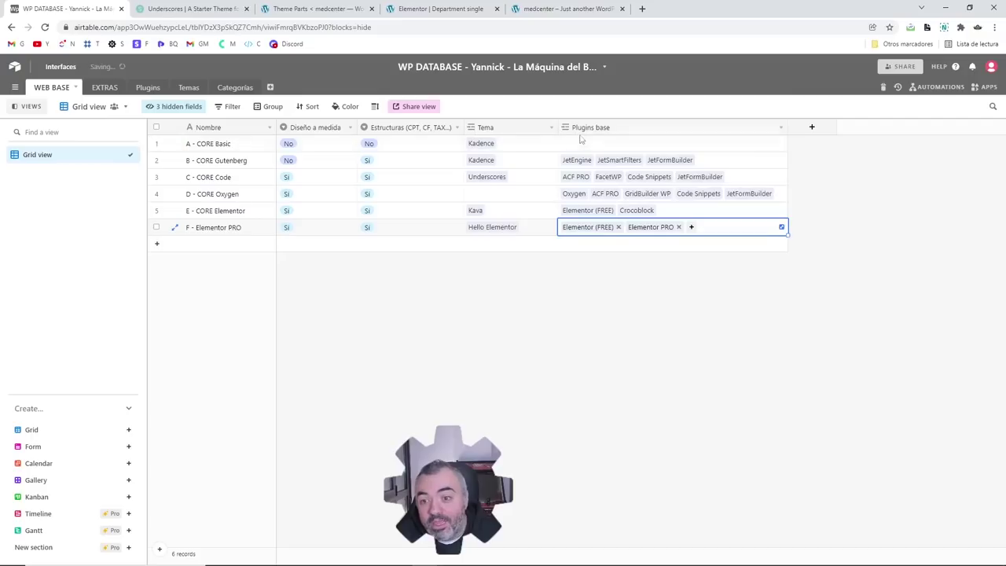
# Step: Add JetEngine, JetSmartFilters and JetFormBuilder to the Plugins base field of the F - Elementor PRO record
pyautogui.click(691, 227)
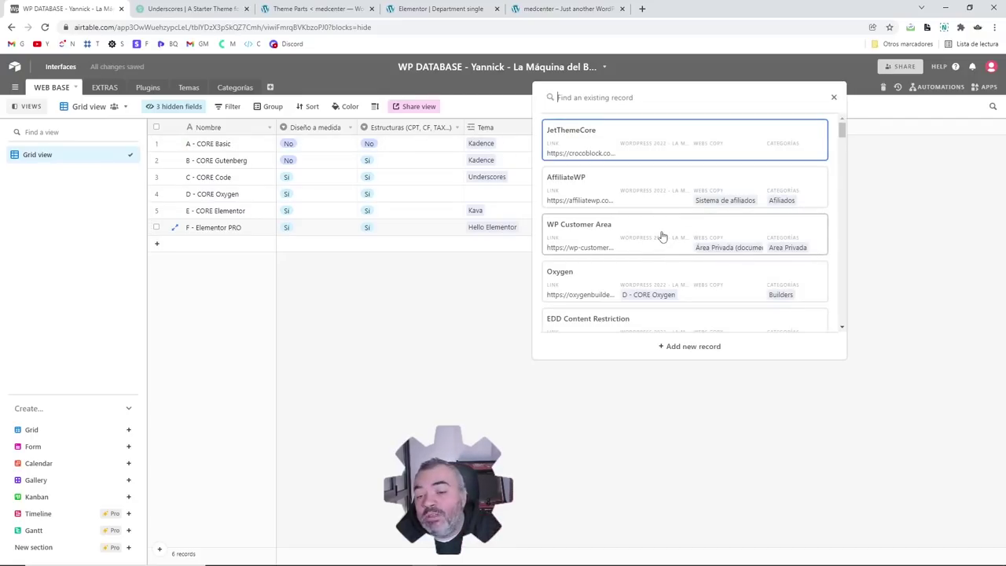
pyautogui.write('jet')
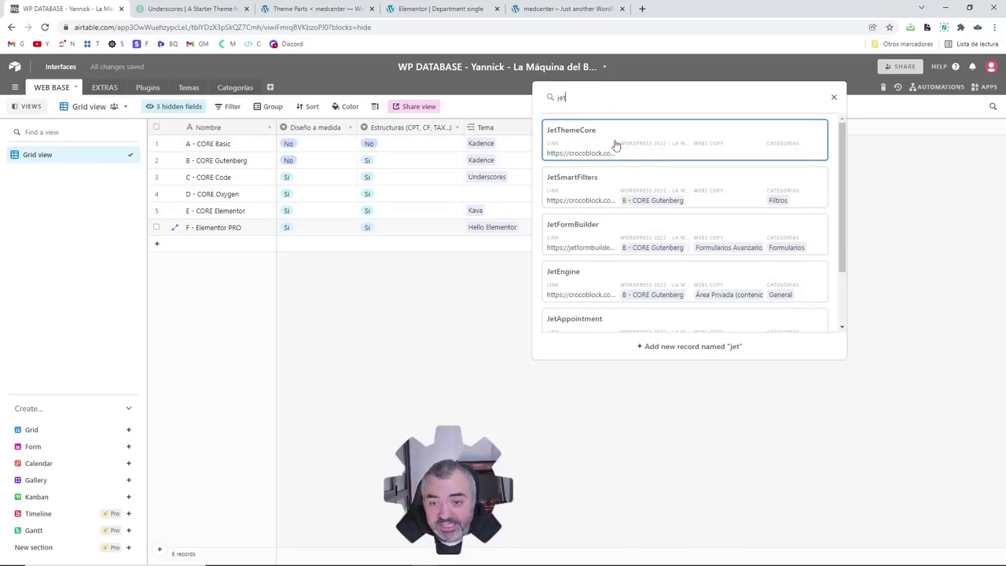
pyautogui.click(609, 275)
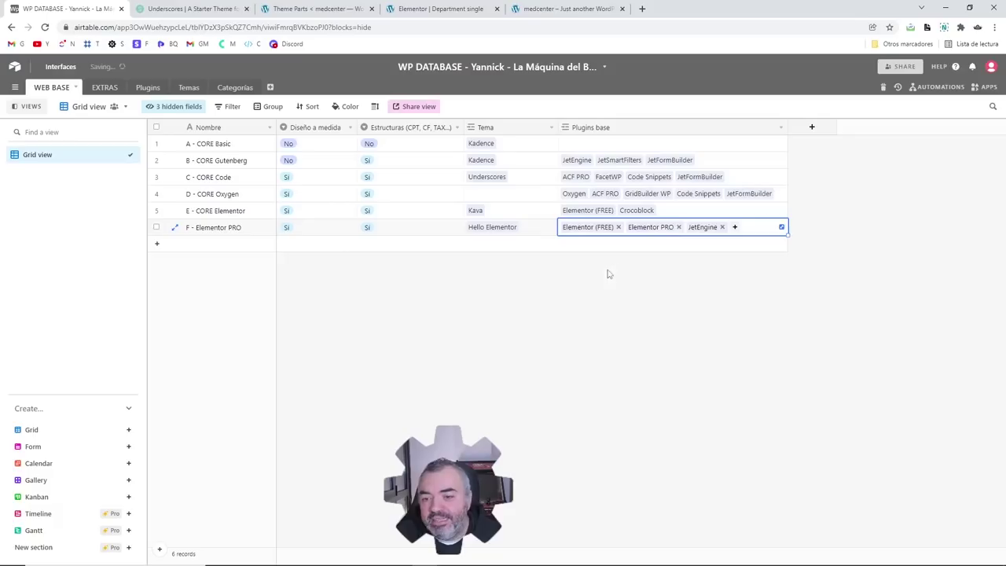
pyautogui.click(734, 227)
pyautogui.write('jet')
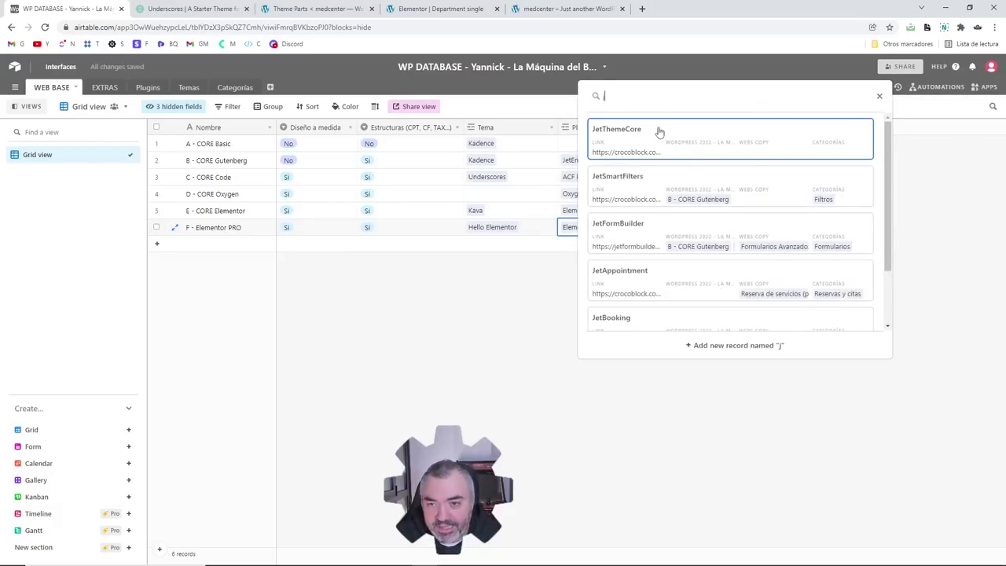
pyautogui.click(641, 151)
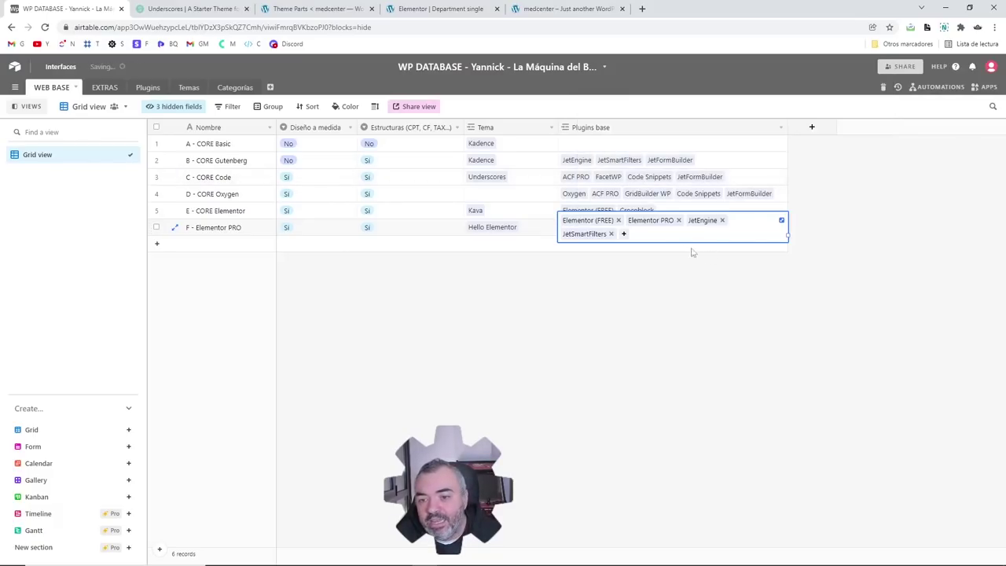
pyautogui.click(625, 235)
pyautogui.write('jetf')
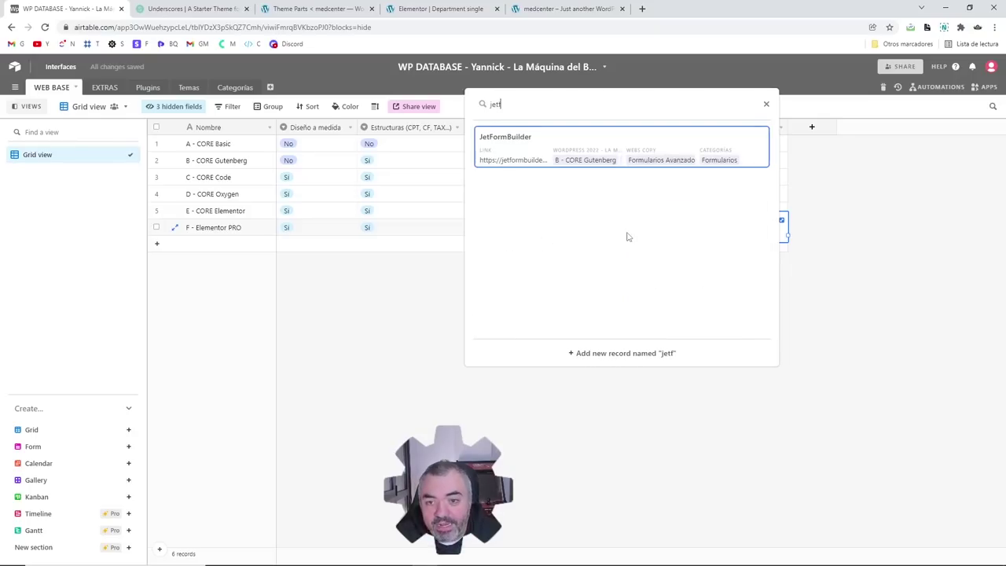
pyautogui.click(643, 157)
pyautogui.click(703, 292)
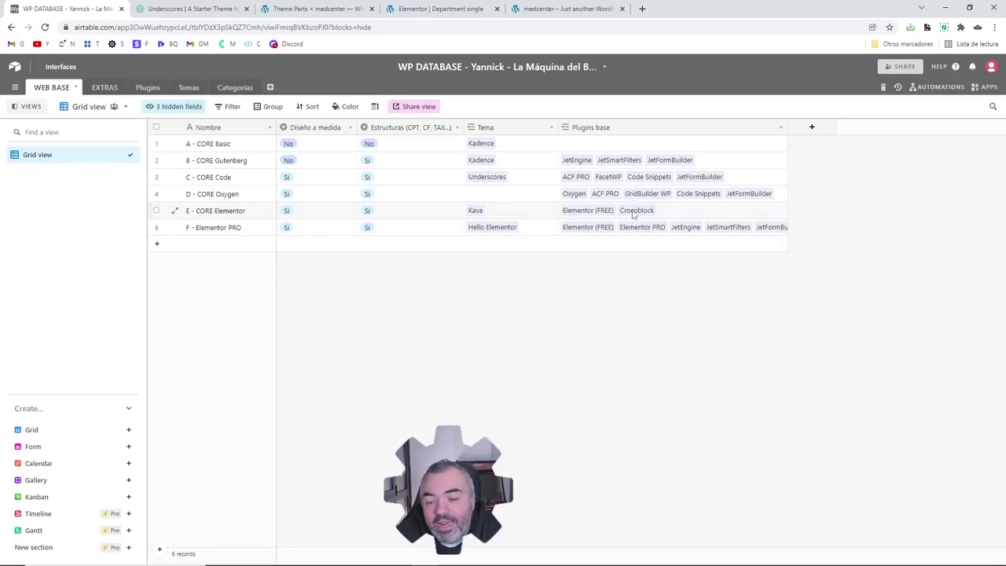
pyautogui.click(628, 235)
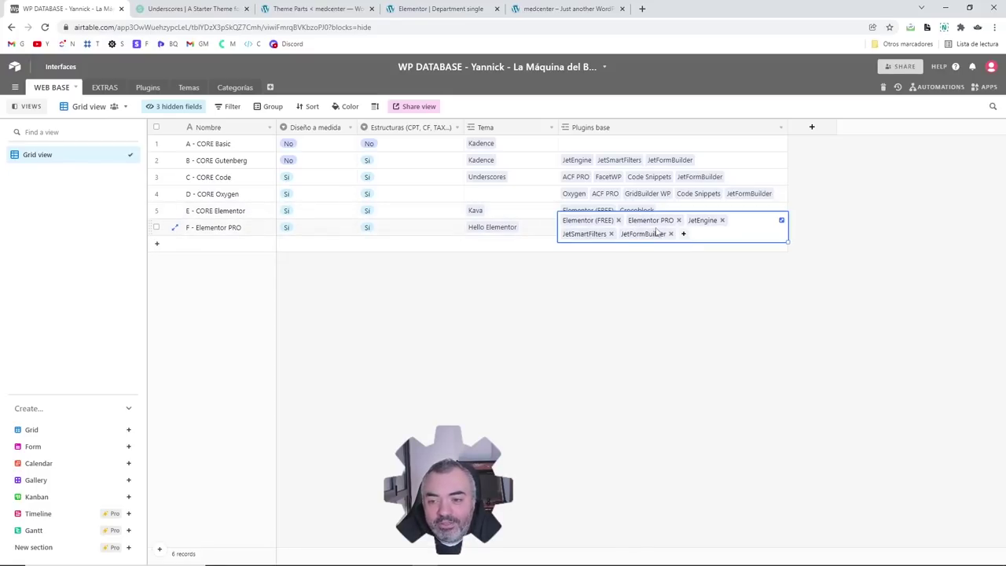
pyautogui.click(654, 283)
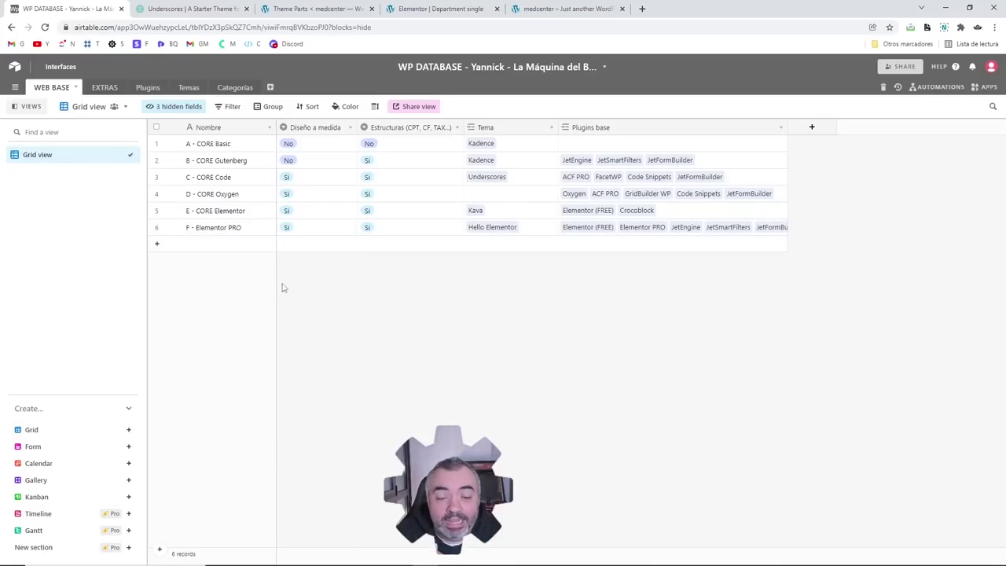
# Step: Delete the F - Elementor PRO record from the WEB BASE table
pyautogui.click(261, 233)
pyautogui.click(328, 285)
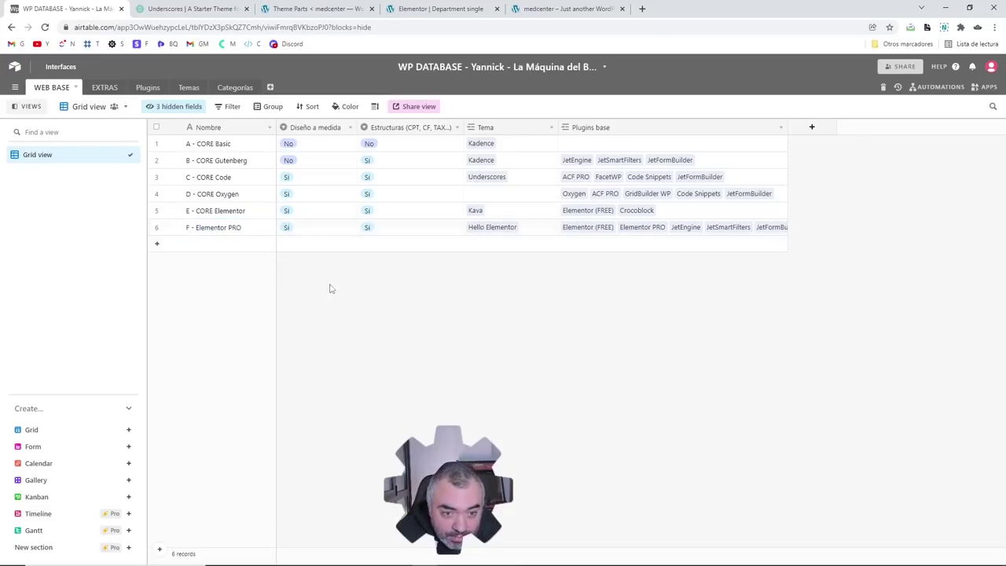
pyautogui.rightClick(264, 234)
pyautogui.click(302, 346)
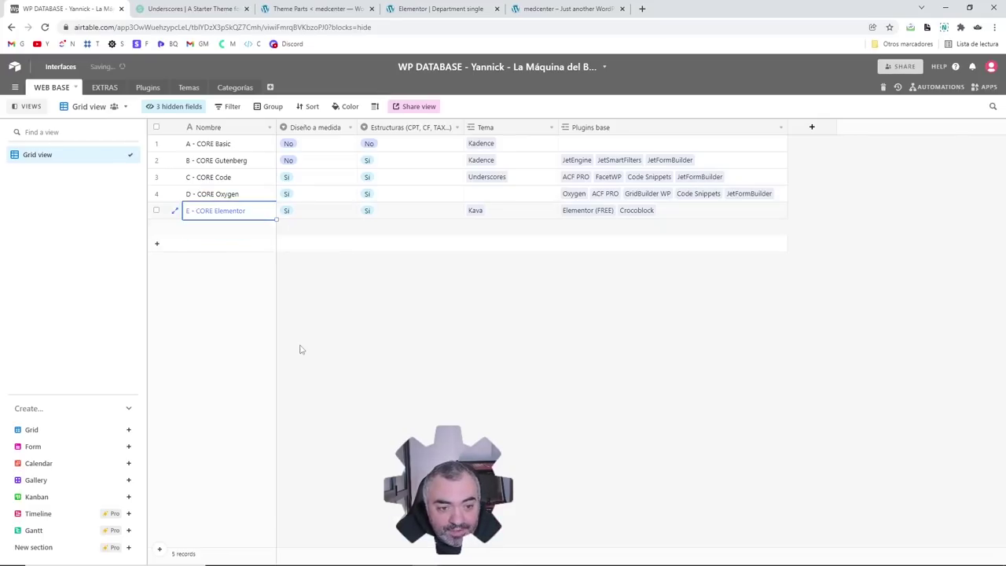